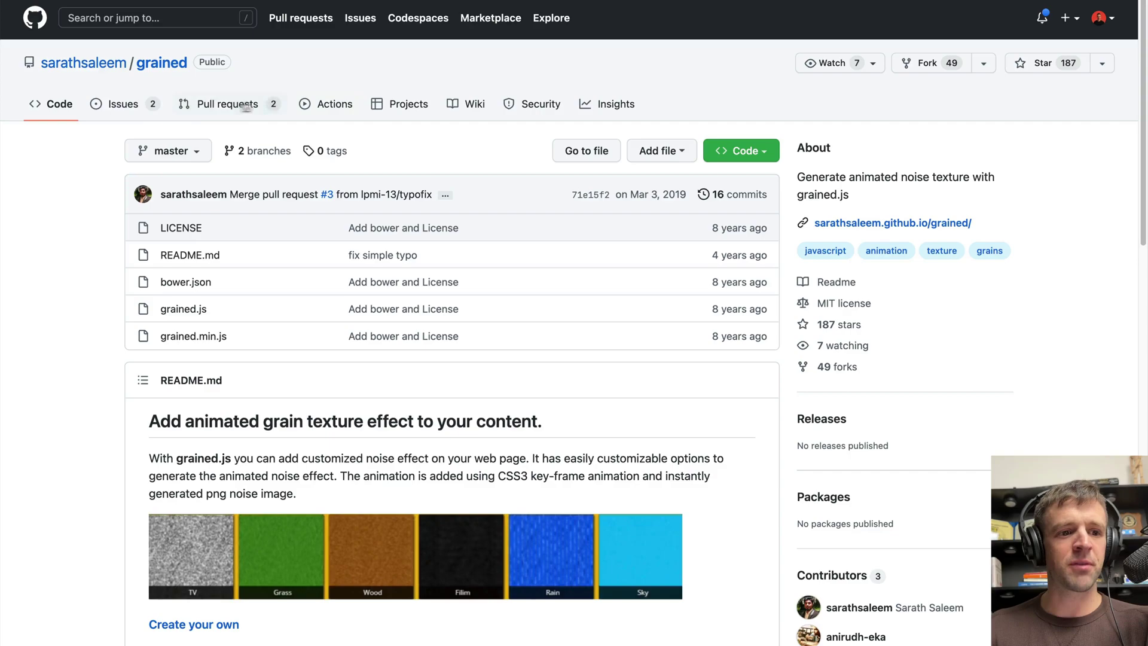
Step: Scroll the sarathsaleem/grained README down to its 'How to use' section
{"action": "mouse_move", "coordinate": [94, 70]}
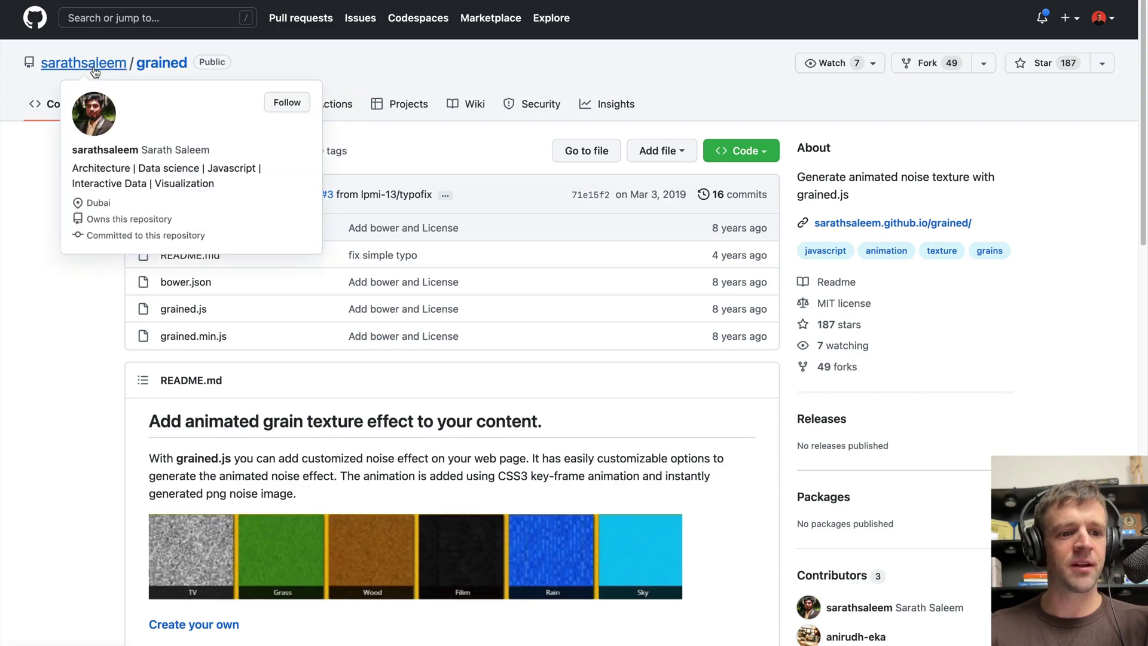
{"action": "scroll", "coordinate": [304, 294], "scroll_direction": "down", "scroll_amount": 2}
{"action": "scroll", "coordinate": [304, 294], "scroll_direction": "down", "scroll_amount": 7}
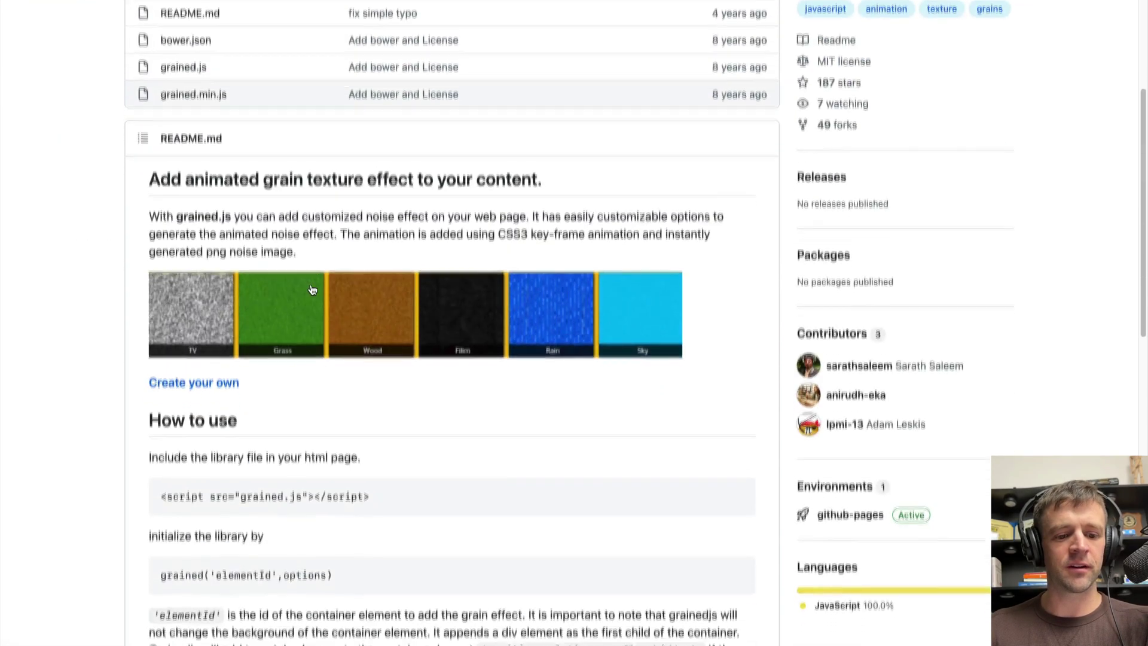
{"action": "scroll", "coordinate": [572, 291], "scroll_direction": "down", "scroll_amount": 1}
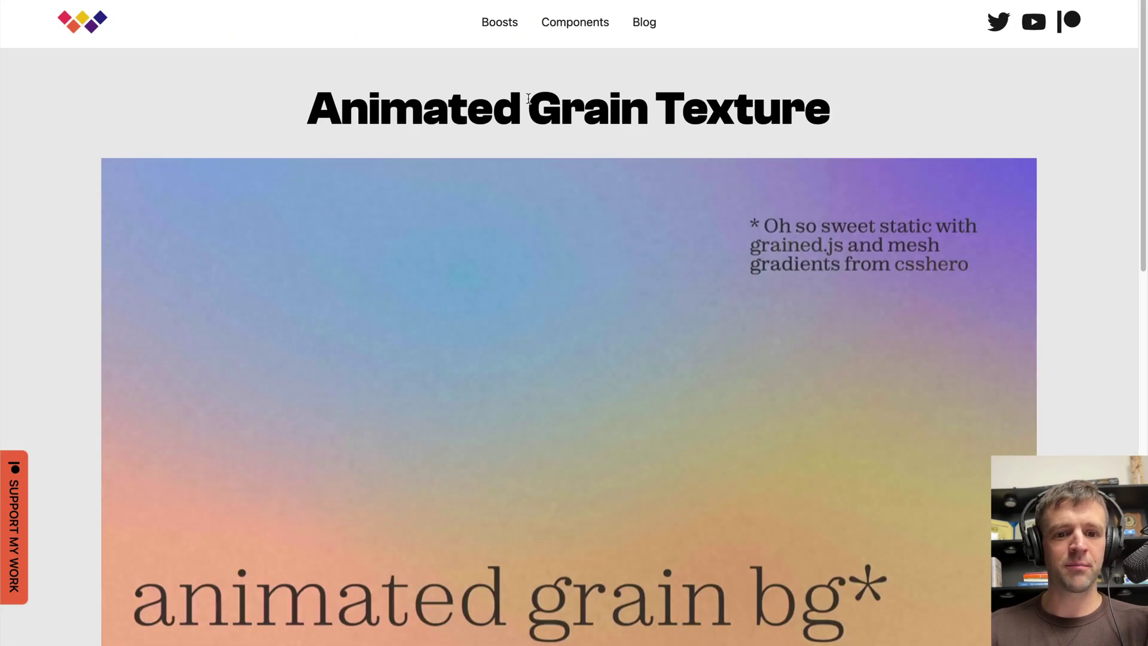
Step: Select and copy the grained.js CDN script and options lines from the 'Inside </body> tag' code
{"action": "scroll", "coordinate": [675, 108], "scroll_direction": "down", "scroll_amount": 10}
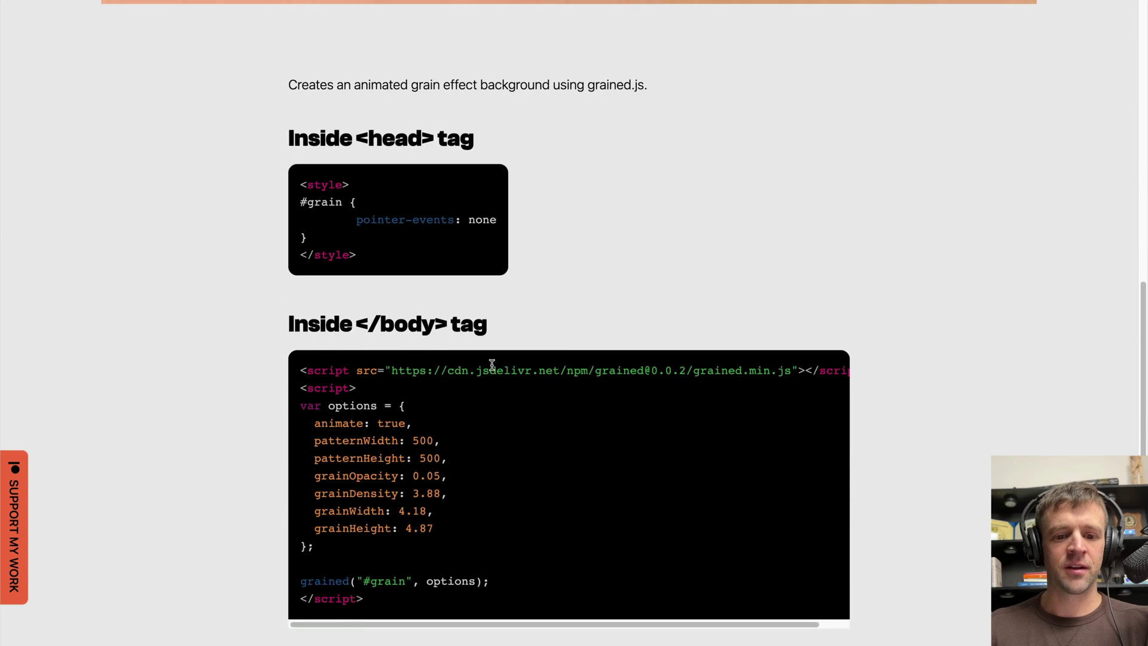
{"action": "triple_click", "coordinate": [492, 365]}
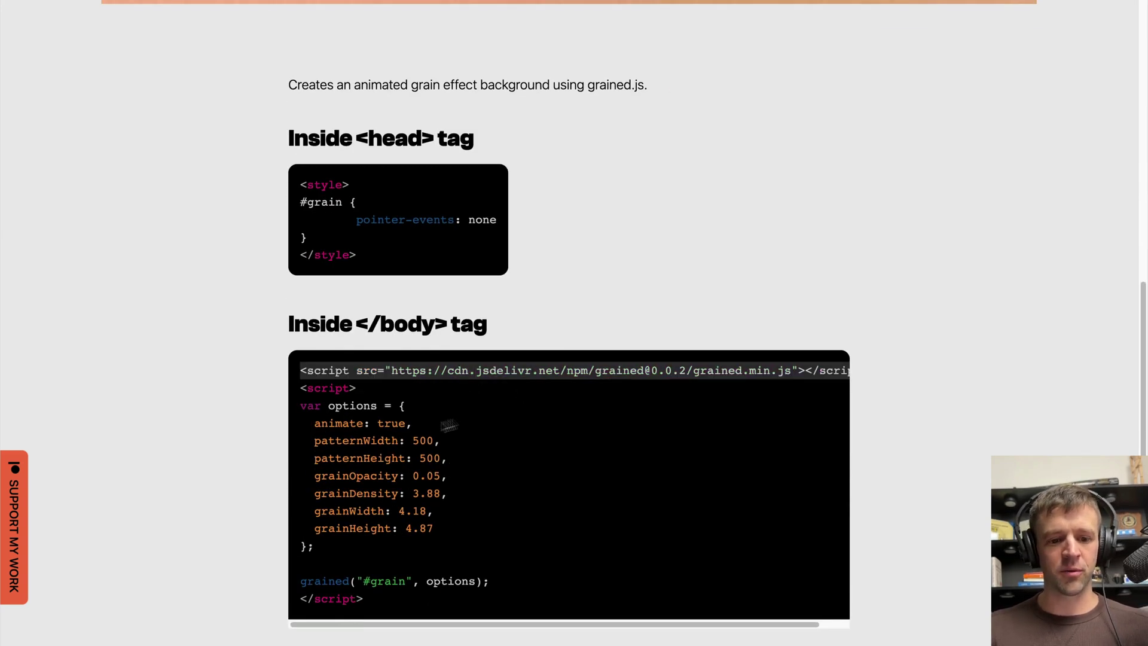
{"action": "left_click", "coordinate": [473, 466]}
{"action": "double_click", "coordinate": [404, 371]}
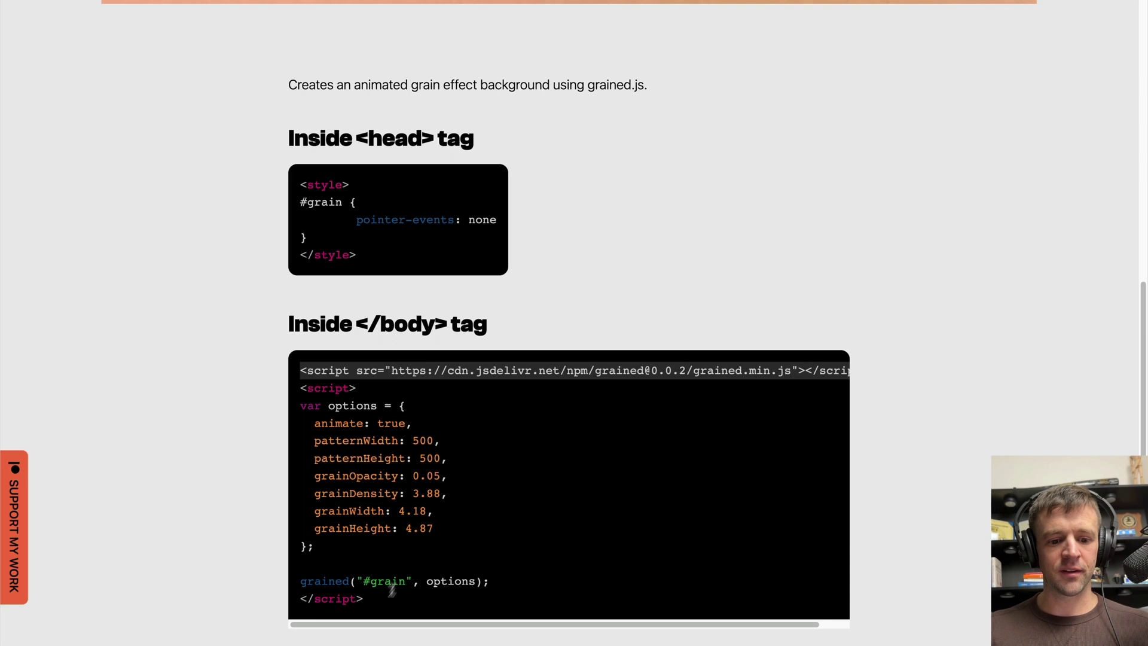
{"action": "mouse_move", "coordinate": [300, 388]}
{"action": "left_mouse_down"}
{"action": "mouse_move", "coordinate": [441, 530]}
{"action": "mouse_move", "coordinate": [387, 600]}
{"action": "mouse_move", "coordinate": [291, 380]}
{"action": "left_mouse_up"}
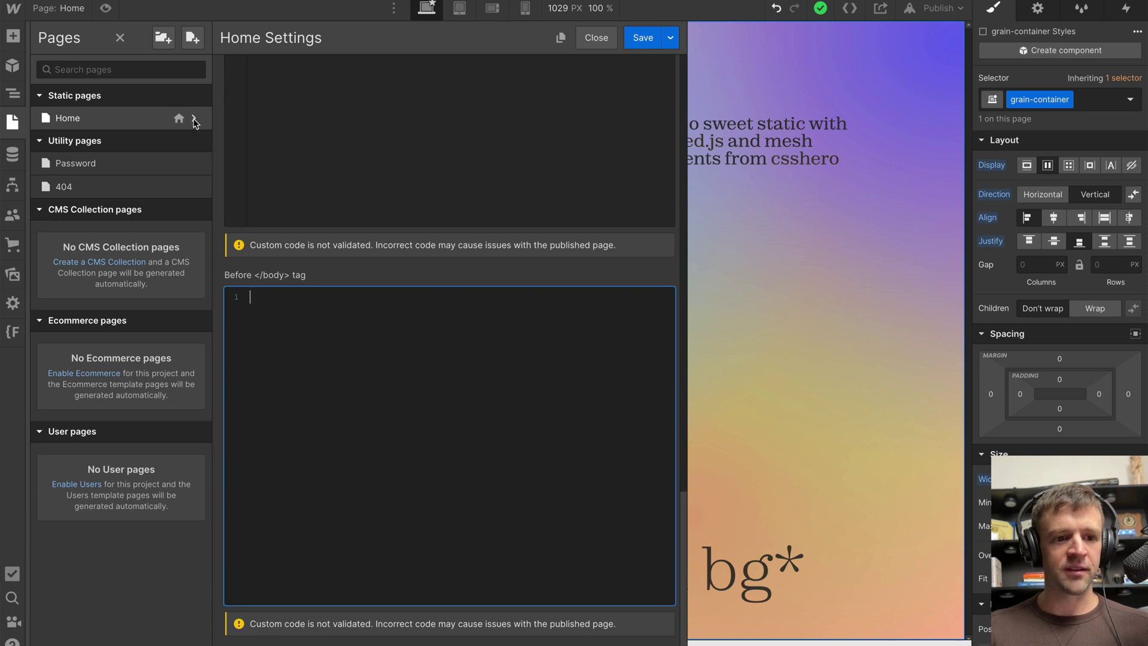
Step: Paste the grained.js script and options into the Home page's Before </body> field, then check the head style code
{"action": "key", "text": "ctrl+v"}
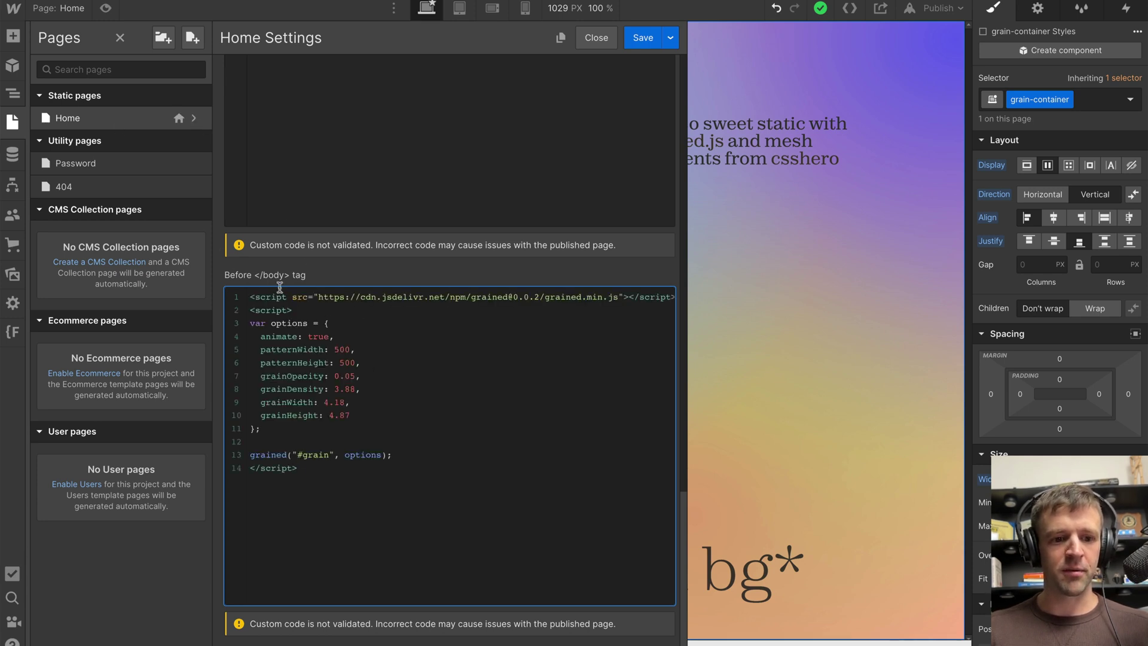
{"action": "scroll", "coordinate": [453, 435], "scroll_direction": "up", "scroll_amount": 1}
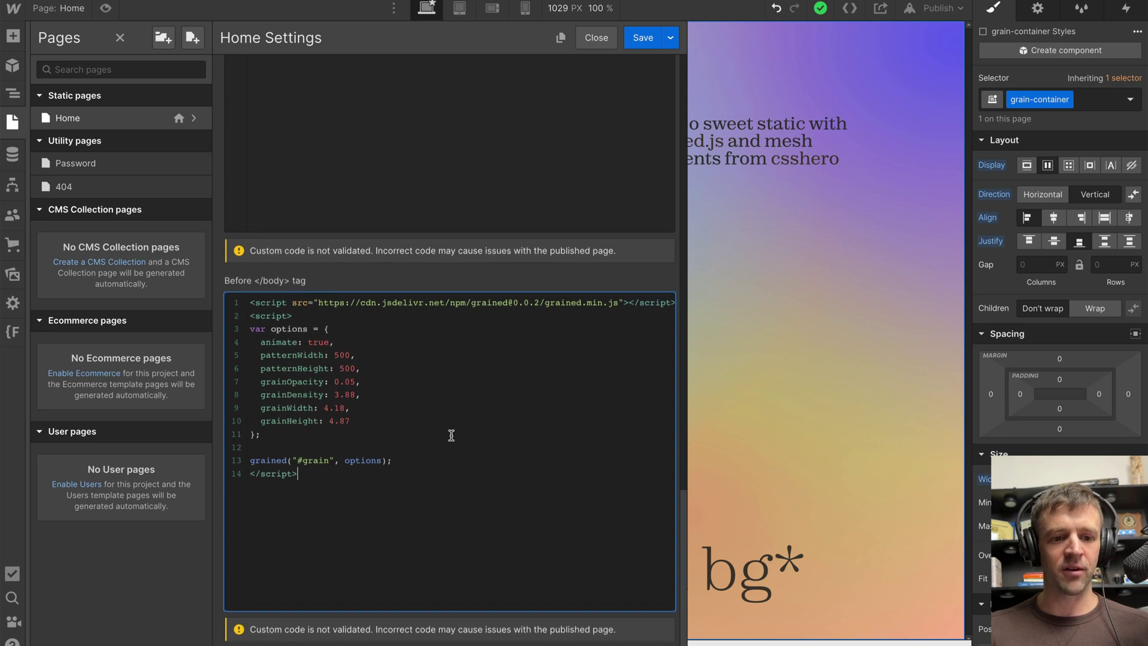
{"action": "scroll", "coordinate": [454, 436], "scroll_direction": "up", "scroll_amount": 3}
{"action": "left_click", "coordinate": [305, 168]}
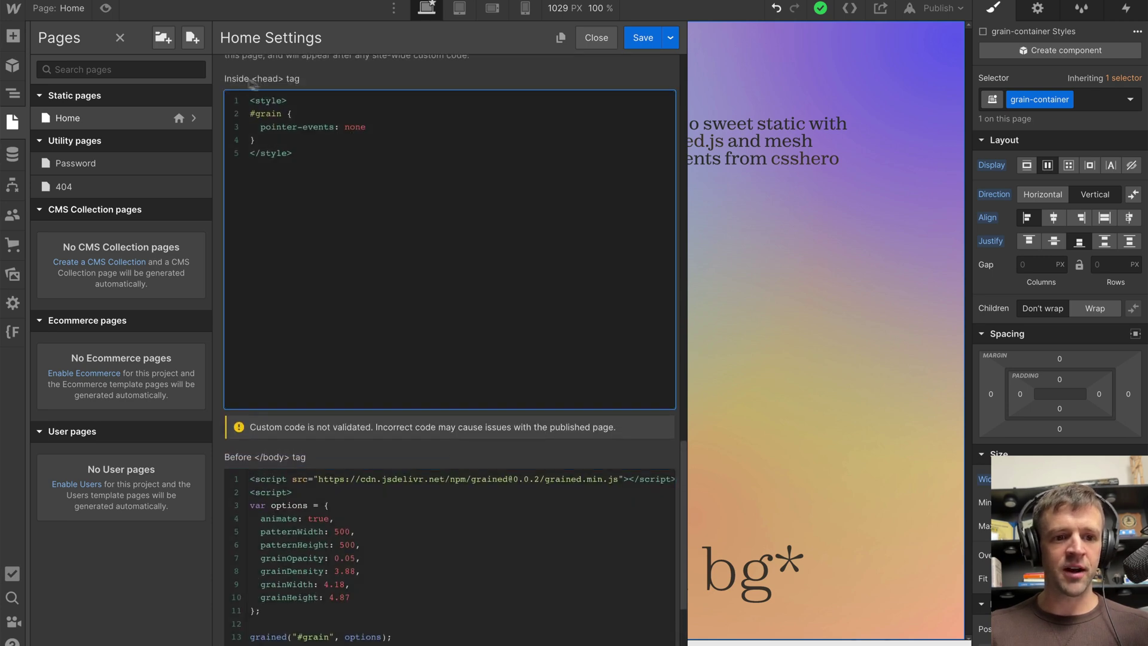
{"action": "key", "text": "super+a"}
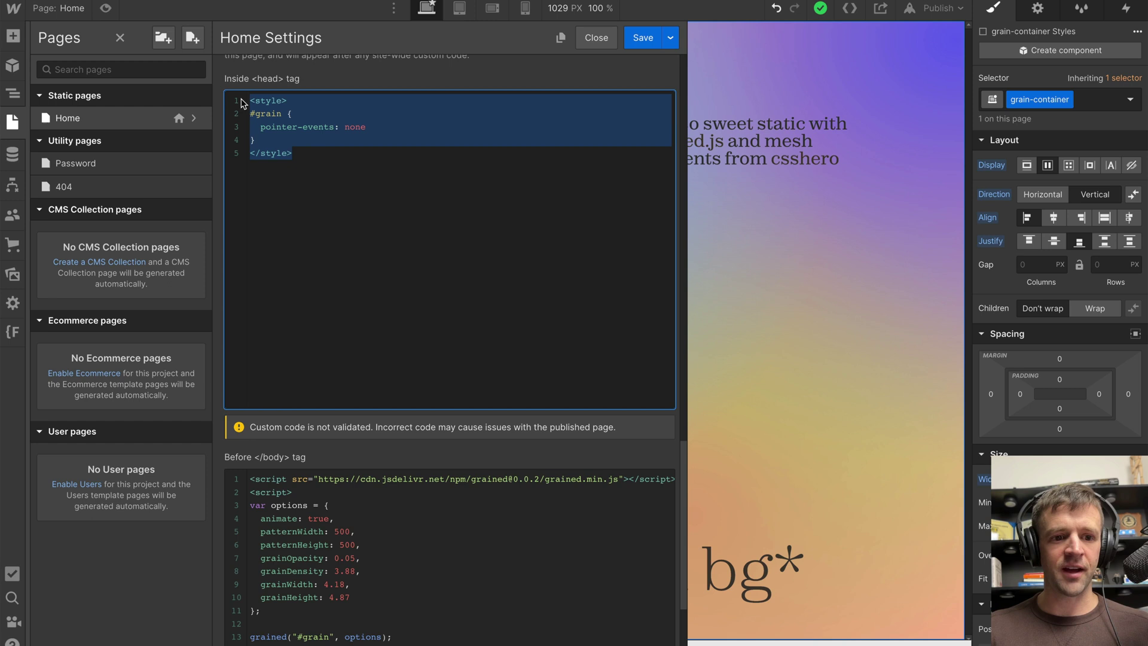
{"action": "left_click", "coordinate": [316, 156]}
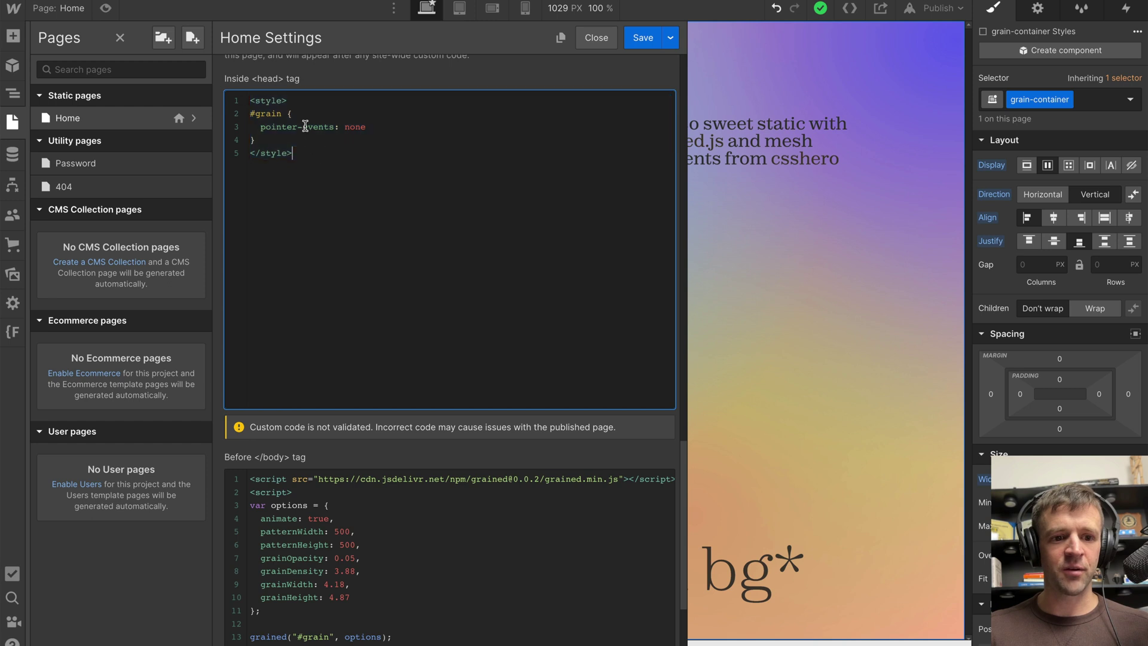
Step: Save the Home page settings and open the HTML Embed element's code from the Navigator
{"action": "left_click", "coordinate": [643, 38]}
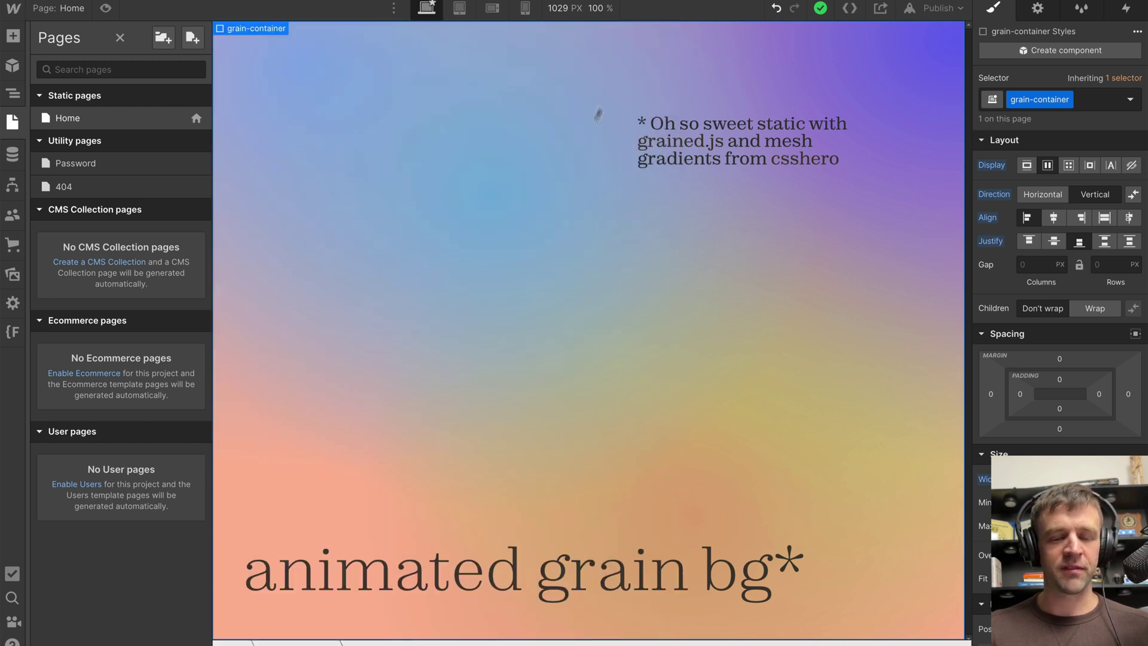
{"action": "key", "text": "z"}
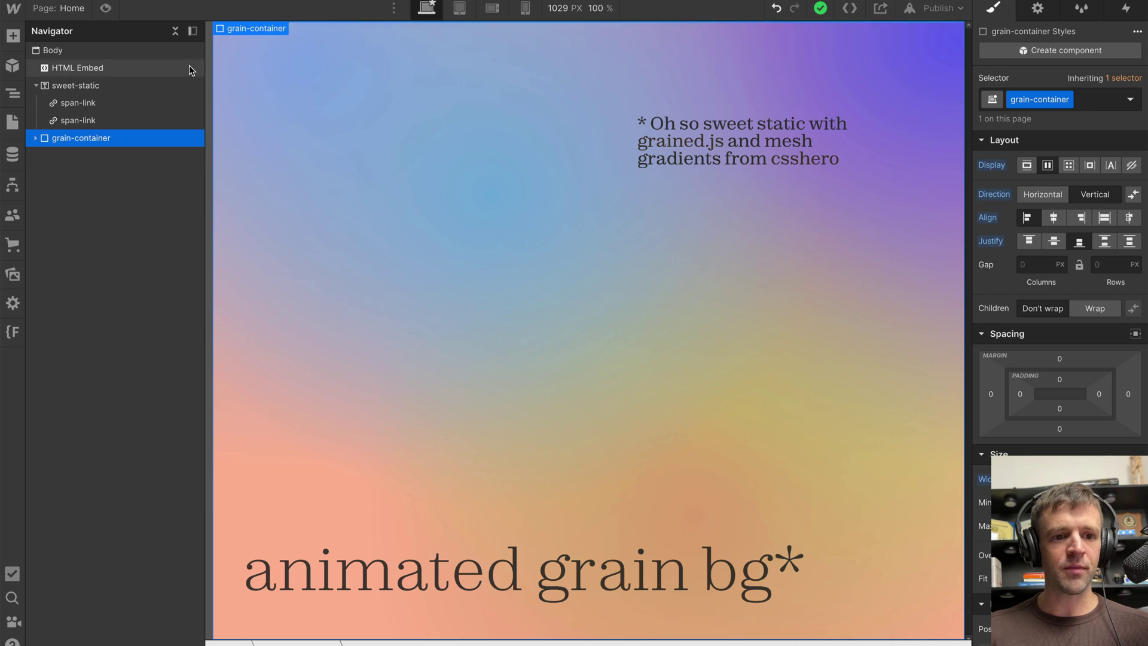
{"action": "left_click", "coordinate": [151, 73]}
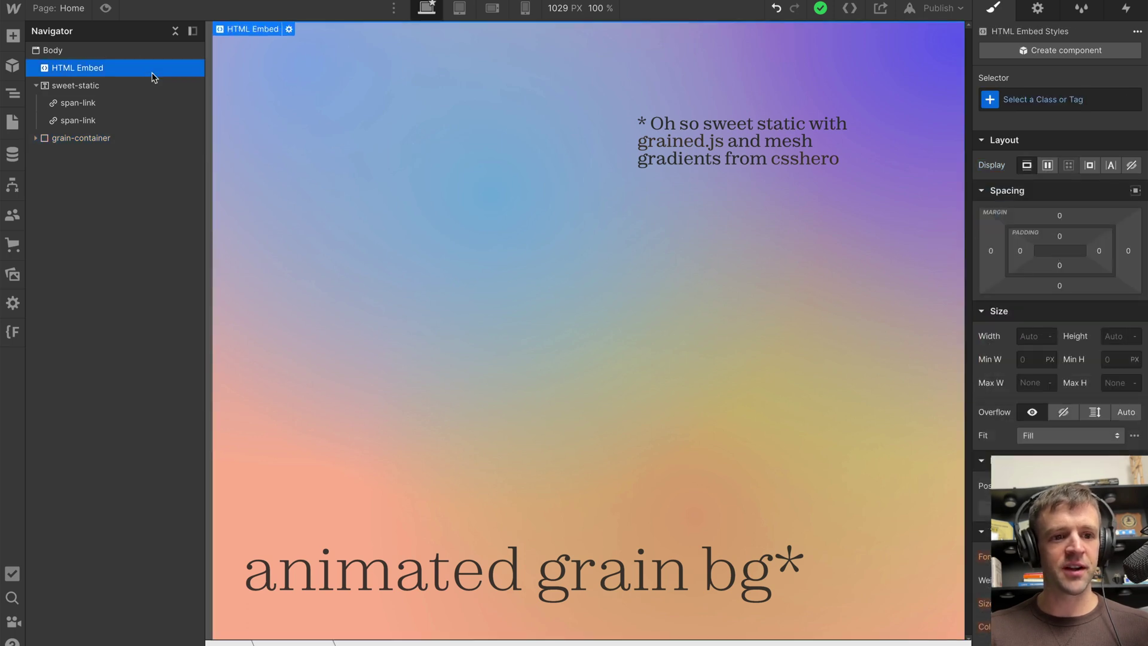
{"action": "left_click", "coordinate": [289, 30]}
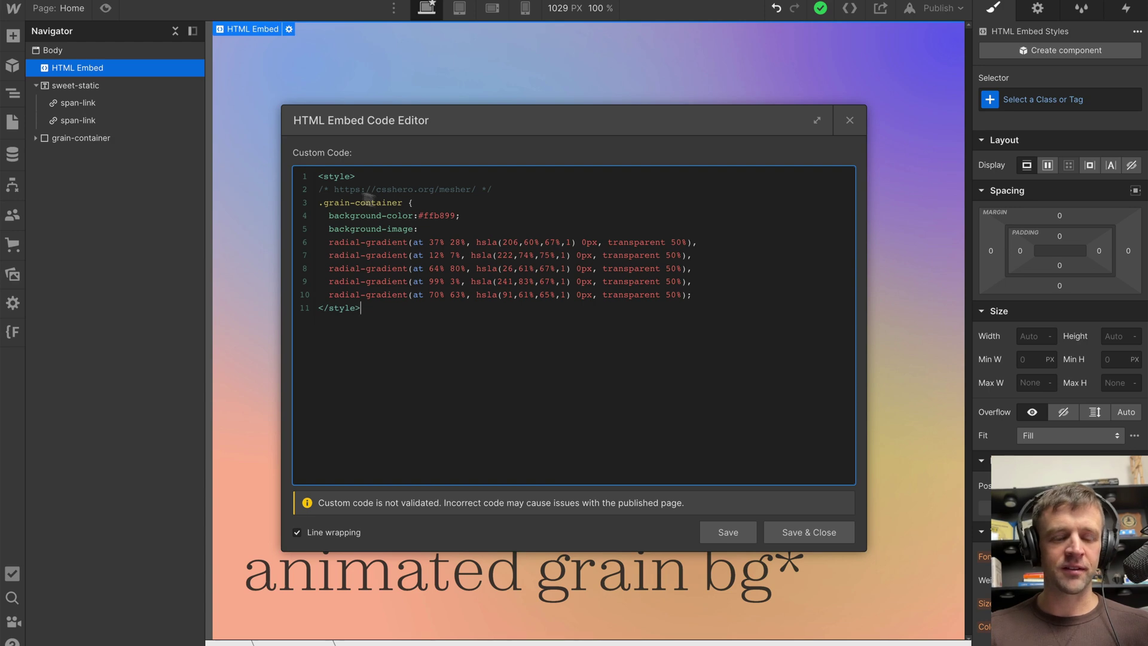
Step: Review the .grain-container mesh-gradient style block and its radial-gradient lines
{"action": "left_click_drag", "start_coordinate": [331, 181], "coordinate": [398, 206]}
{"action": "left_click", "coordinate": [386, 226]}
{"action": "double_click", "coordinate": [321, 203]}
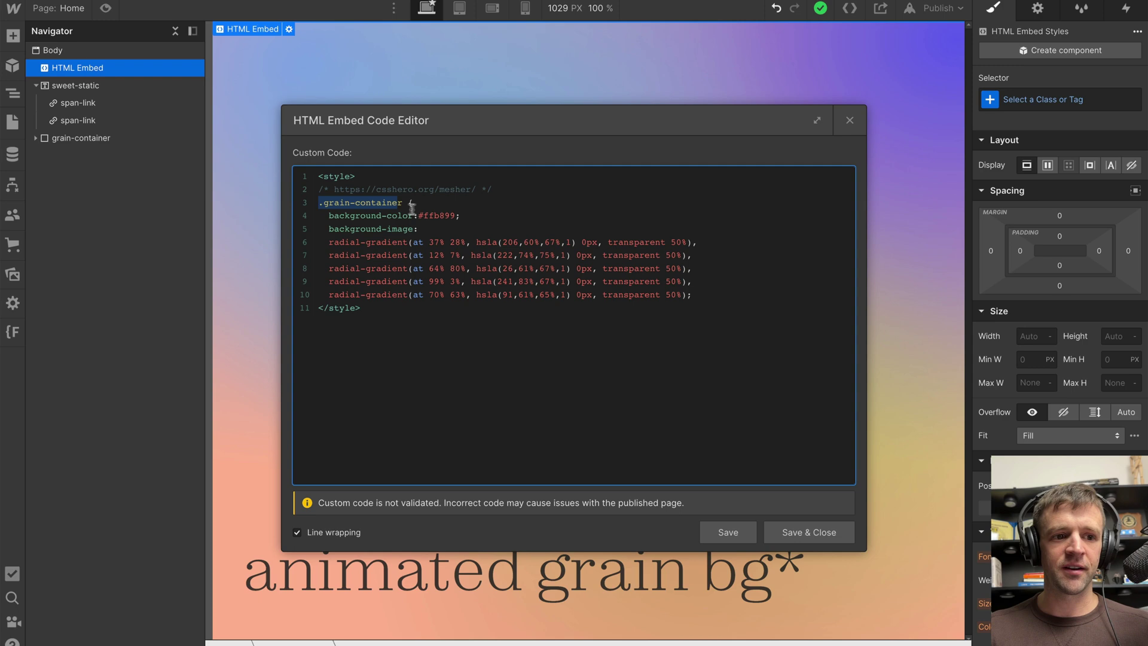
{"action": "left_click", "coordinate": [412, 208]}
{"action": "left_click", "coordinate": [673, 109]}
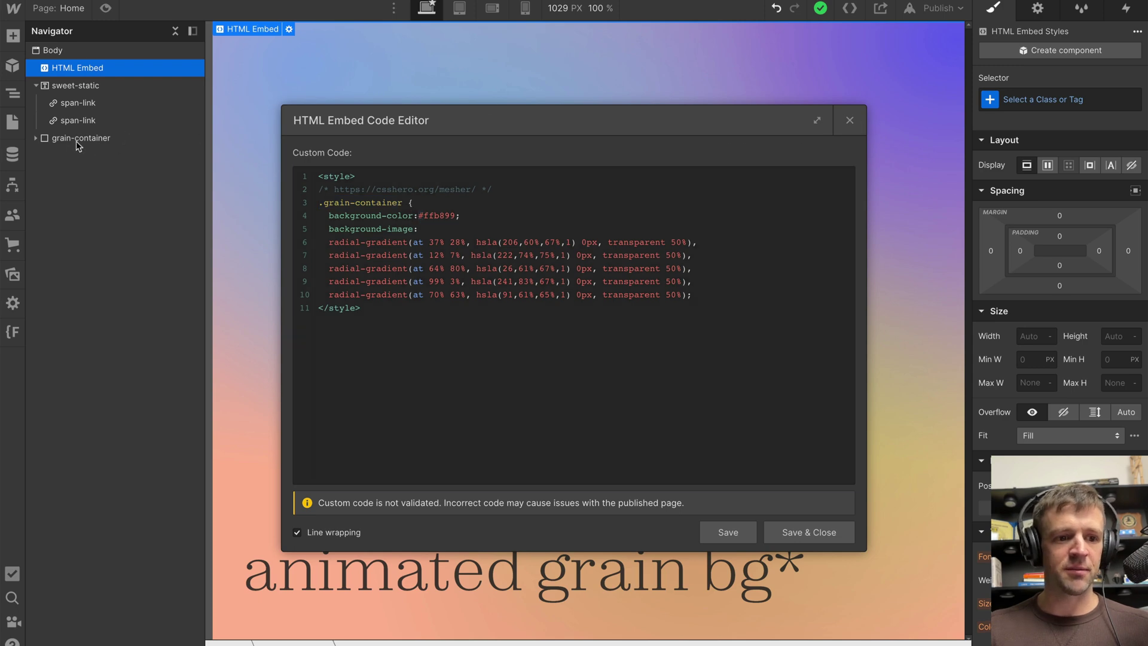
{"action": "left_click", "coordinate": [369, 267]}
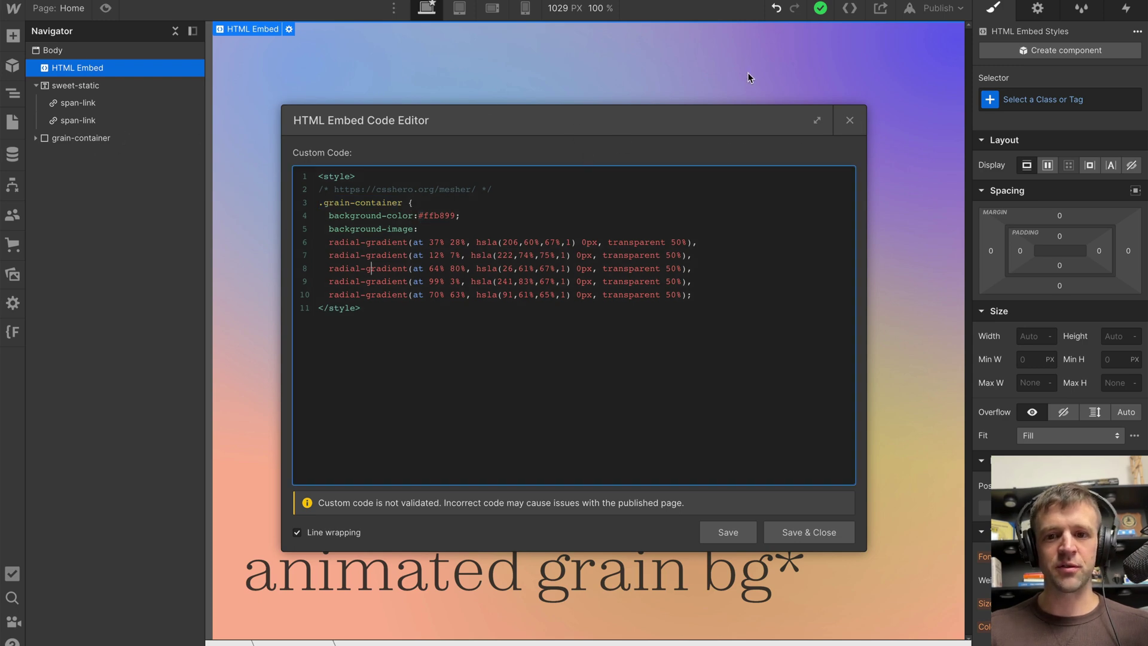
Step: Switch to Mesher and generate a new random pink-purple mesh gradient twice
{"action": "key", "text": "ctrl+Tab"}
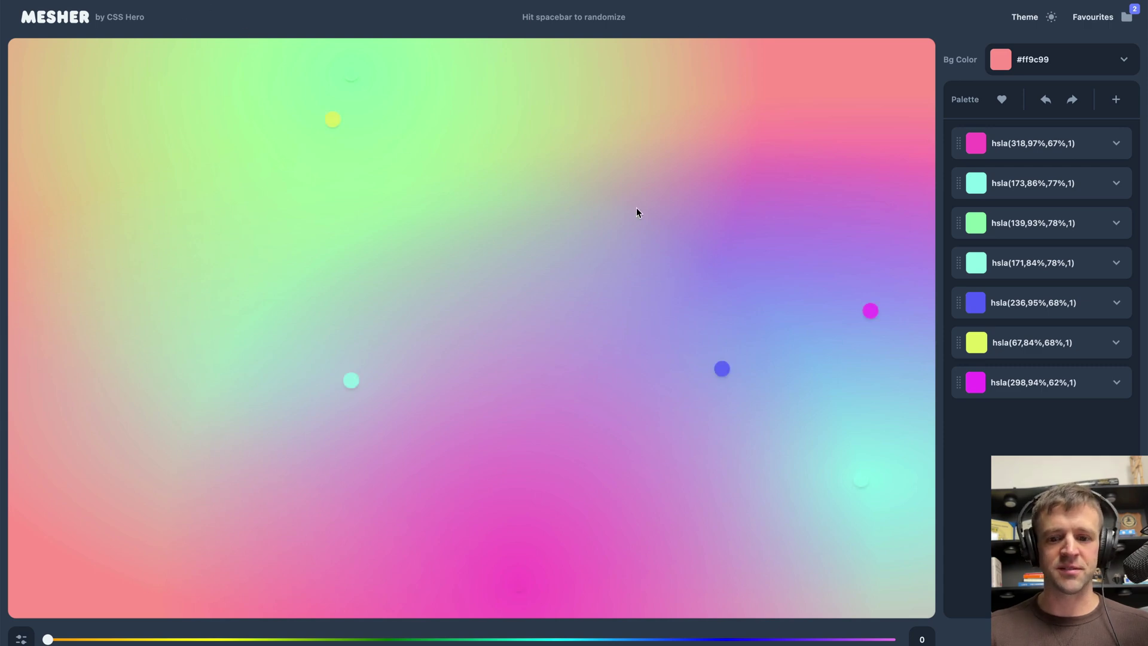
{"action": "key", "text": "space"}
{"action": "key", "text": "space"}
{"action": "key", "text": "space"}
{"action": "key", "text": "space"}
{"action": "key", "text": "space"}
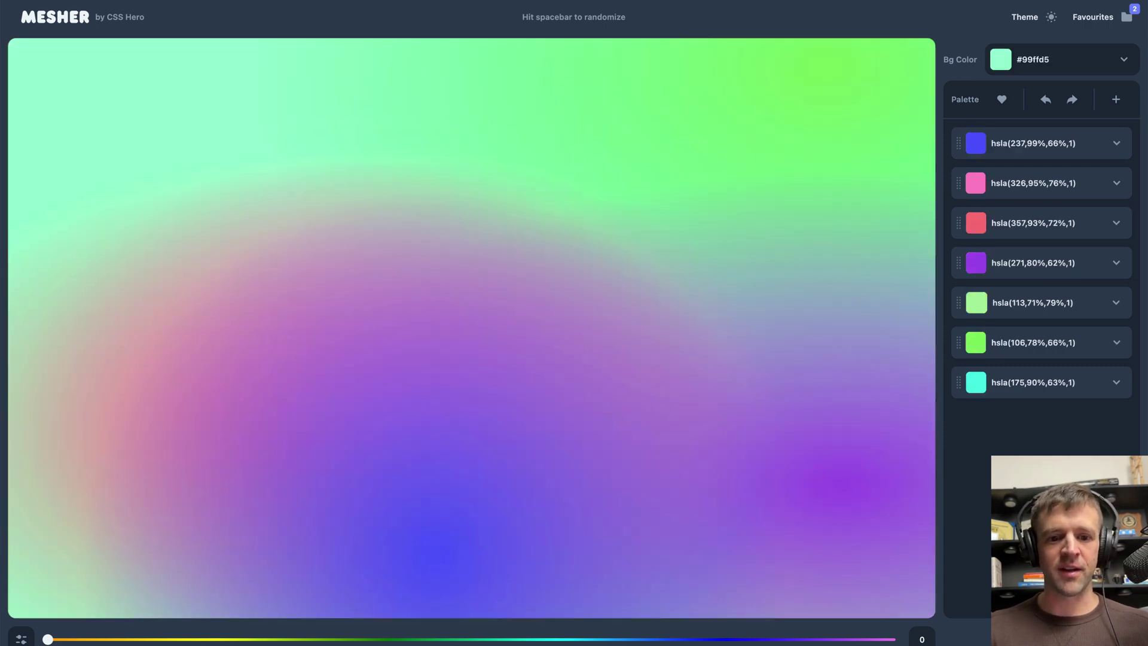
{"action": "key", "text": "space"}
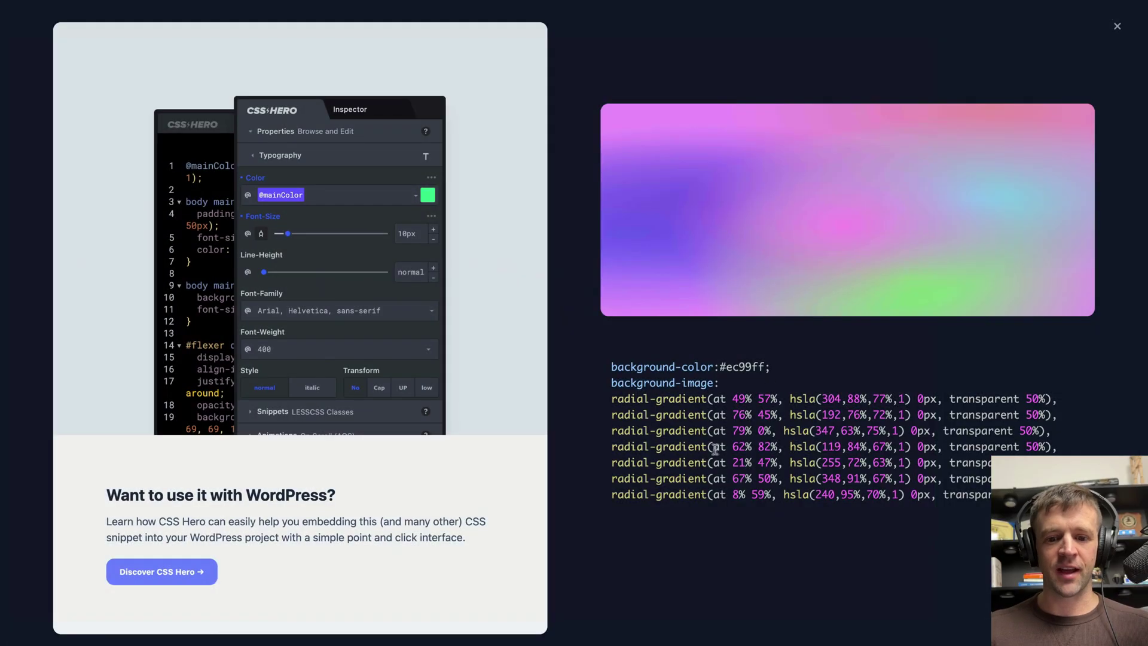
Step: Close Mesher's CSS view and the HTML Embed code editor
{"action": "left_click", "coordinate": [1117, 26]}
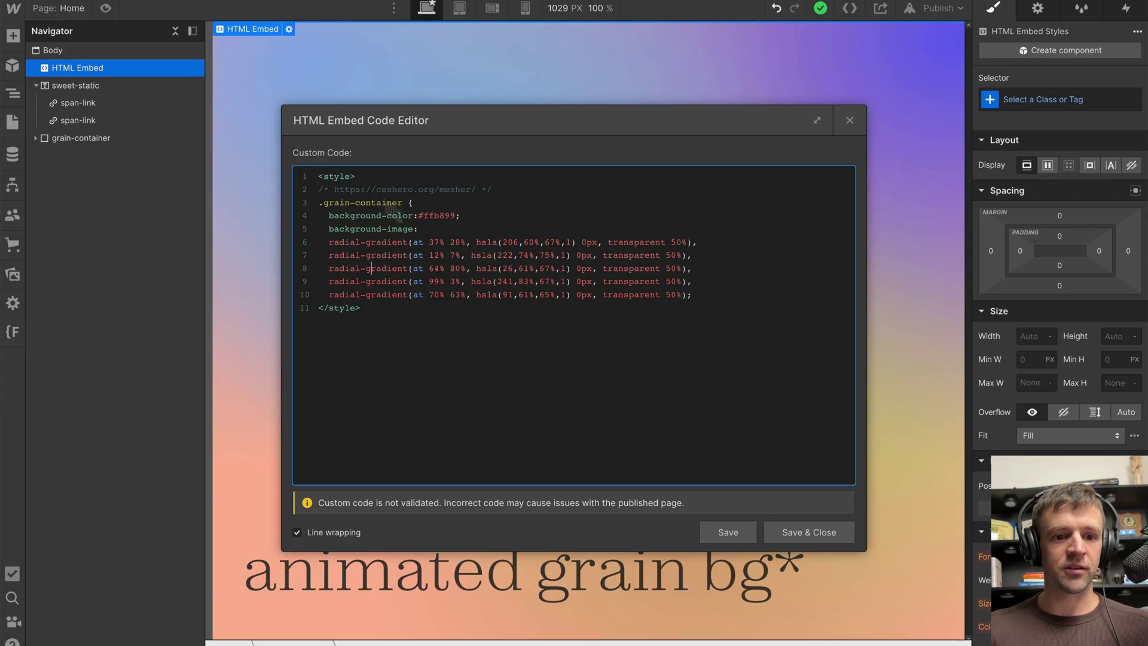
{"action": "left_click_drag", "start_coordinate": [692, 295], "coordinate": [303, 206]}
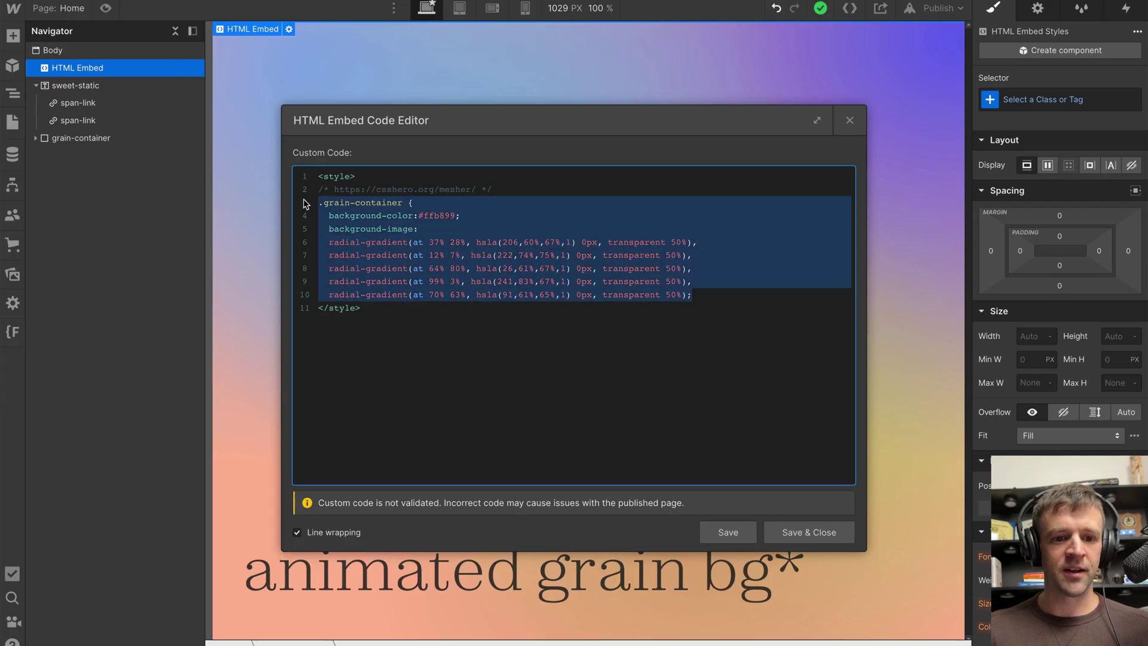
{"action": "left_click", "coordinate": [767, 421]}
{"action": "left_click", "coordinate": [850, 120]}
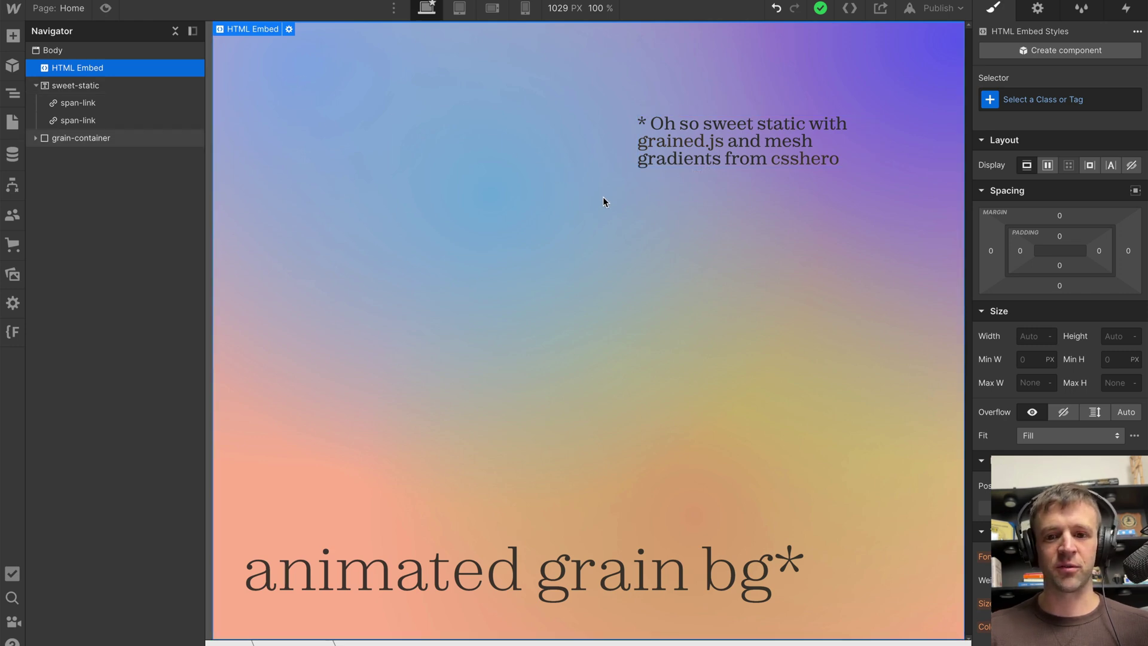
Step: Confirm the grain-container div's element ID is set to 'grain'
{"action": "left_click", "coordinate": [138, 139]}
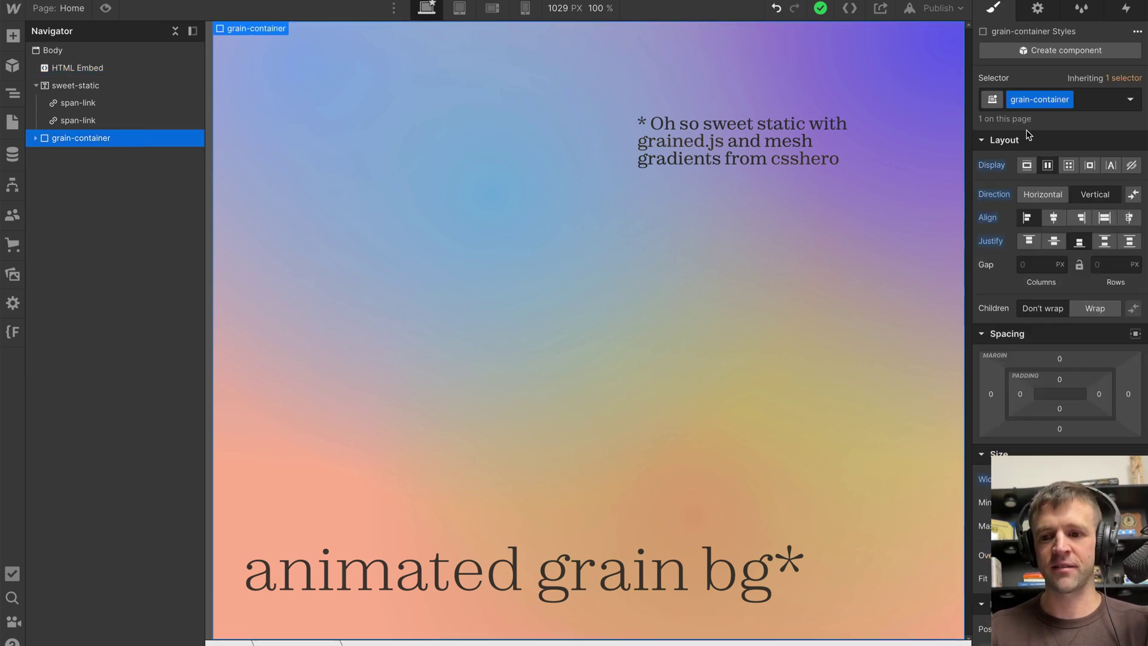
{"action": "left_click", "coordinate": [1038, 8]}
{"action": "left_click", "coordinate": [1033, 80]}
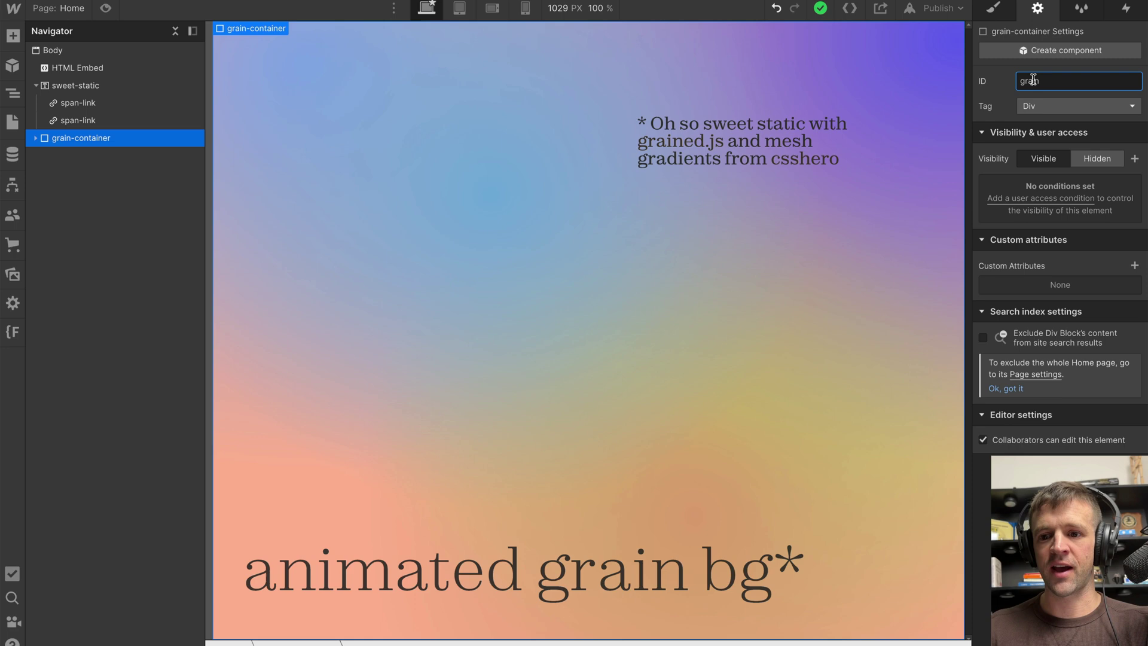
{"action": "double_click", "coordinate": [1032, 80]}
{"action": "left_click", "coordinate": [884, 123]}
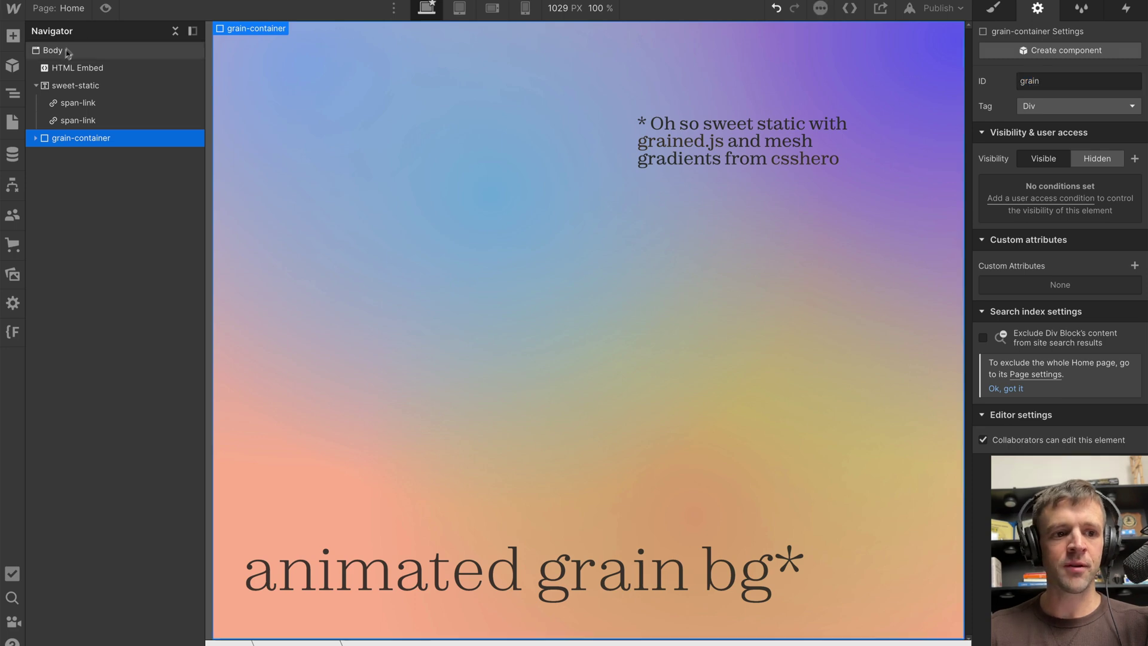
Step: Open the Home page settings and go to the Before </body> custom code
{"action": "left_click", "coordinate": [12, 123]}
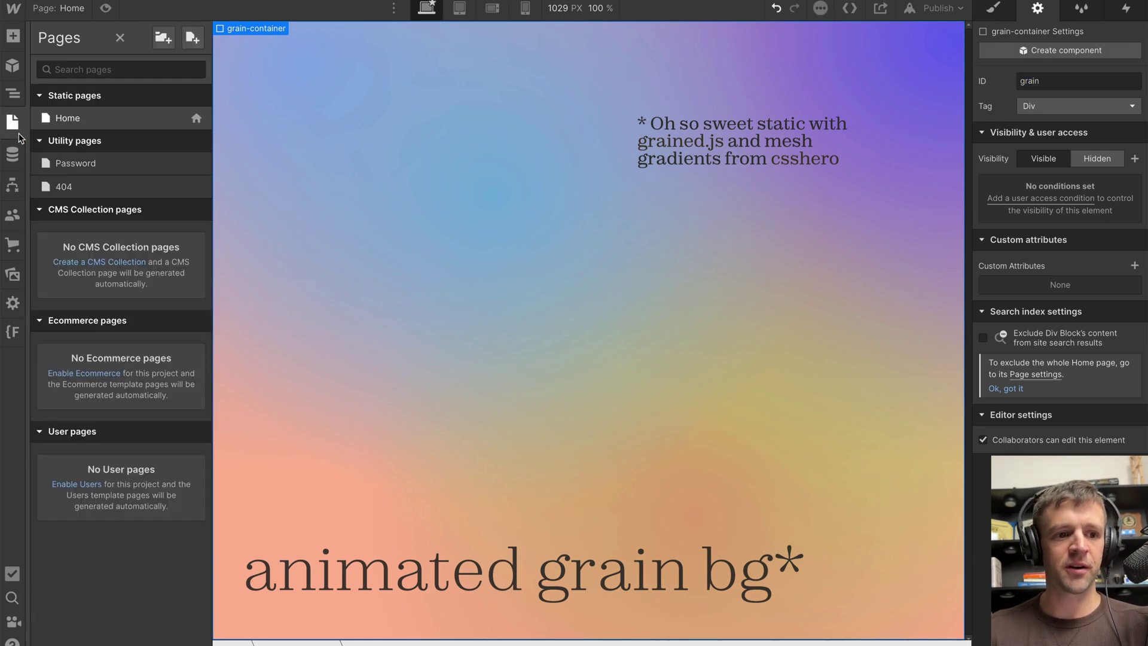
{"action": "left_click", "coordinate": [194, 118]}
{"action": "scroll", "coordinate": [481, 317], "scroll_direction": "down", "scroll_amount": 6}
{"action": "scroll", "coordinate": [481, 317], "scroll_direction": "down", "scroll_amount": 15}
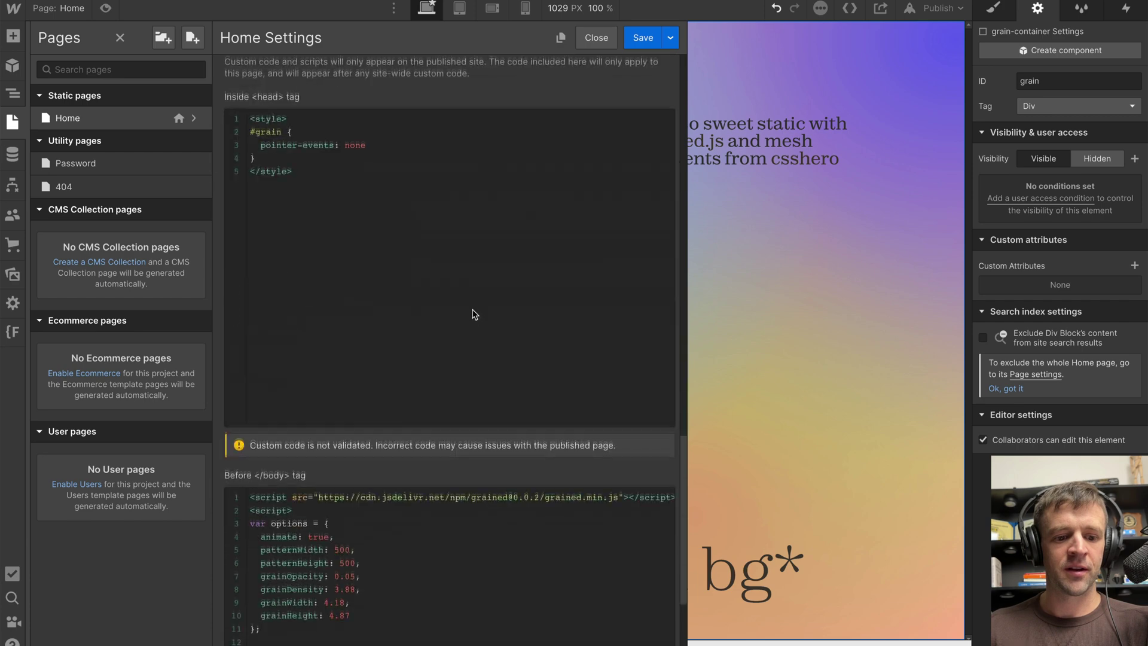
{"action": "left_click", "coordinate": [299, 463]}
Step: Review the grained("#grain") call and its grain option settings, including grainHeight
{"action": "left_click_drag", "start_coordinate": [294, 458], "coordinate": [332, 460]}
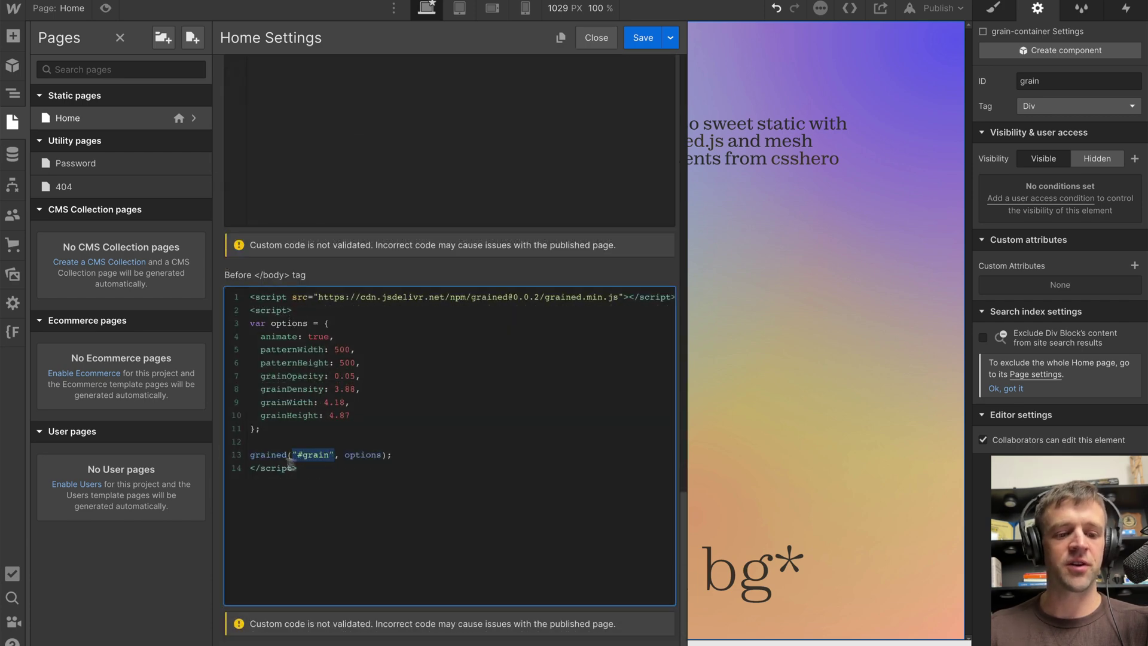
{"action": "double_click", "coordinate": [256, 455]}
{"action": "left_click", "coordinate": [346, 468]}
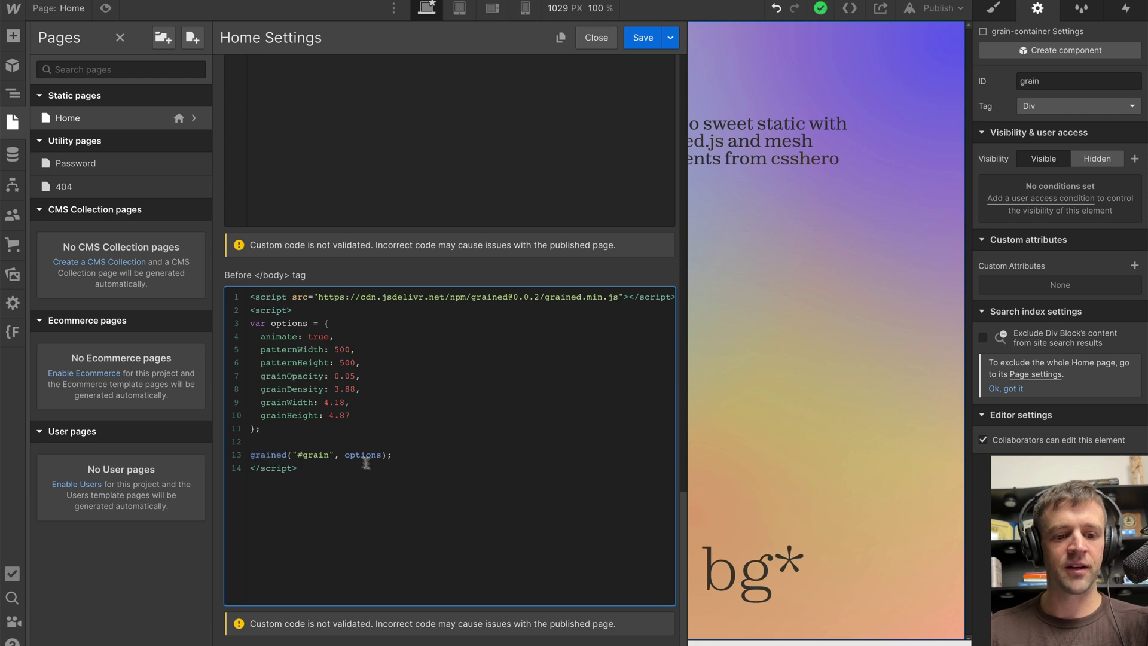
{"action": "double_click", "coordinate": [366, 457]}
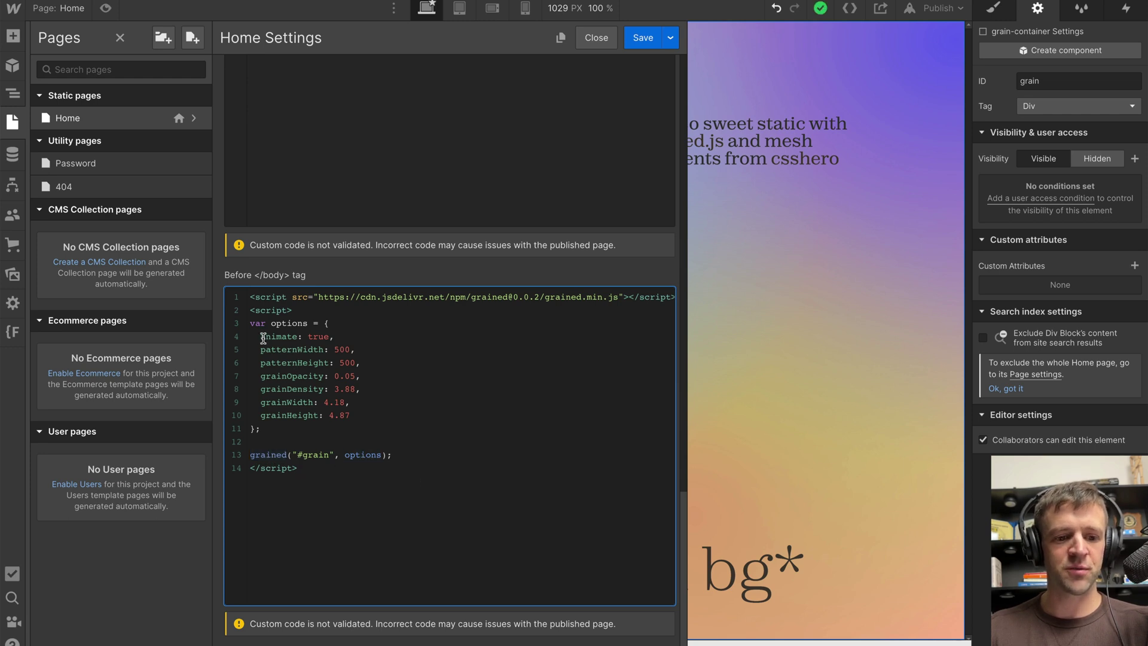
{"action": "left_click_drag", "start_coordinate": [260, 336], "coordinate": [371, 412]}
{"action": "left_click", "coordinate": [371, 414]}
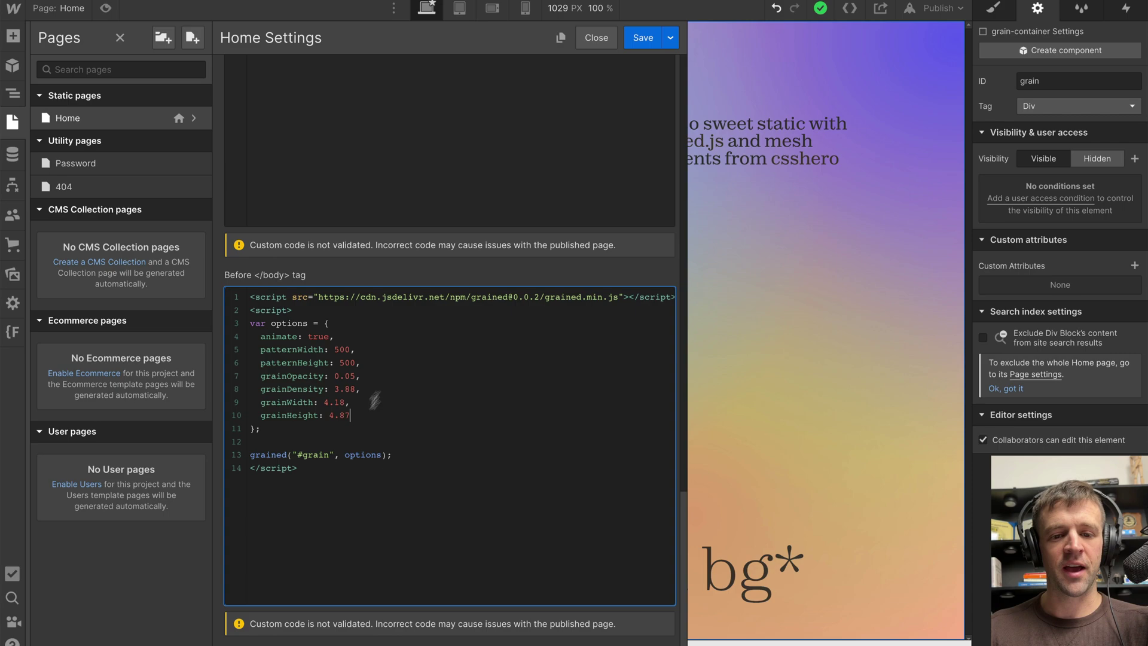
Step: Save the Home page settings and bring up the head style disabling pointer events on #grain
{"action": "left_click", "coordinate": [643, 38]}
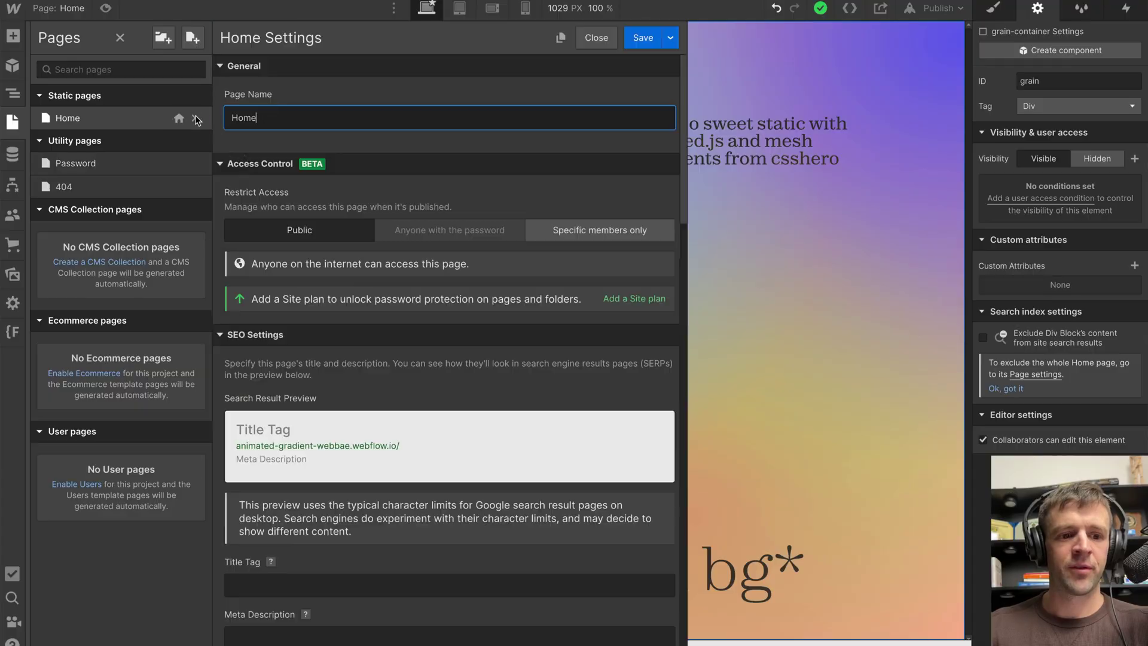
{"action": "scroll", "coordinate": [345, 280], "scroll_direction": "down", "scroll_amount": 5}
{"action": "scroll", "coordinate": [344, 280], "scroll_direction": "down", "scroll_amount": 8}
{"action": "left_click", "coordinate": [335, 389]}
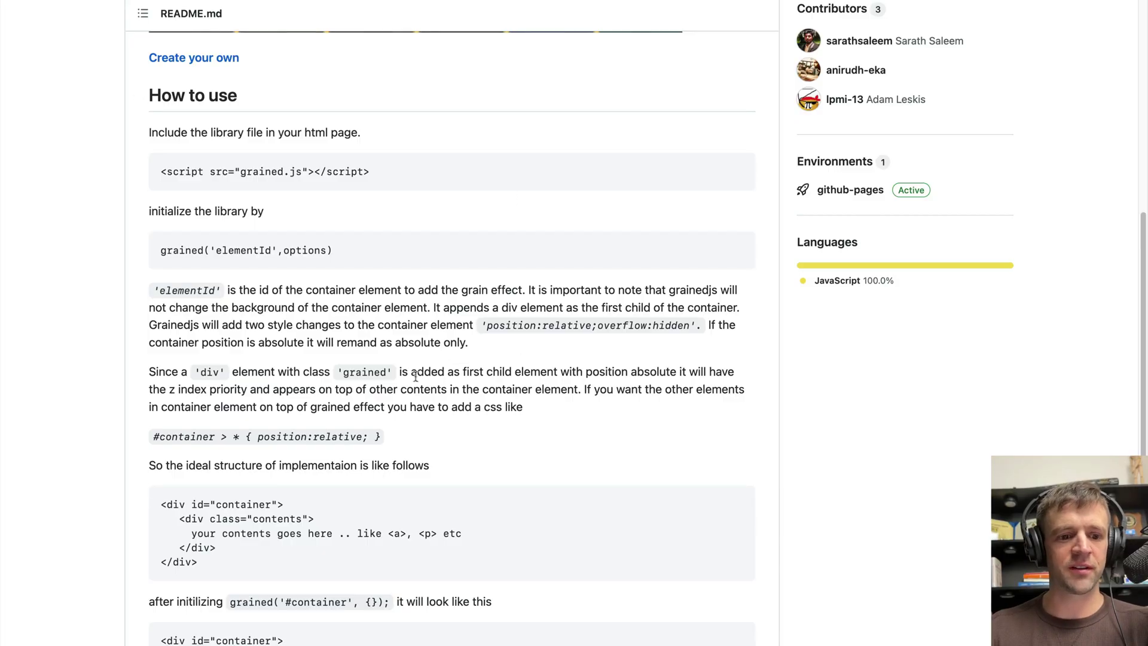
Step: Highlight the README sentences about the added 'grained' div and its z-index stacking
{"action": "scroll", "coordinate": [323, 310], "scroll_direction": "down", "scroll_amount": 1}
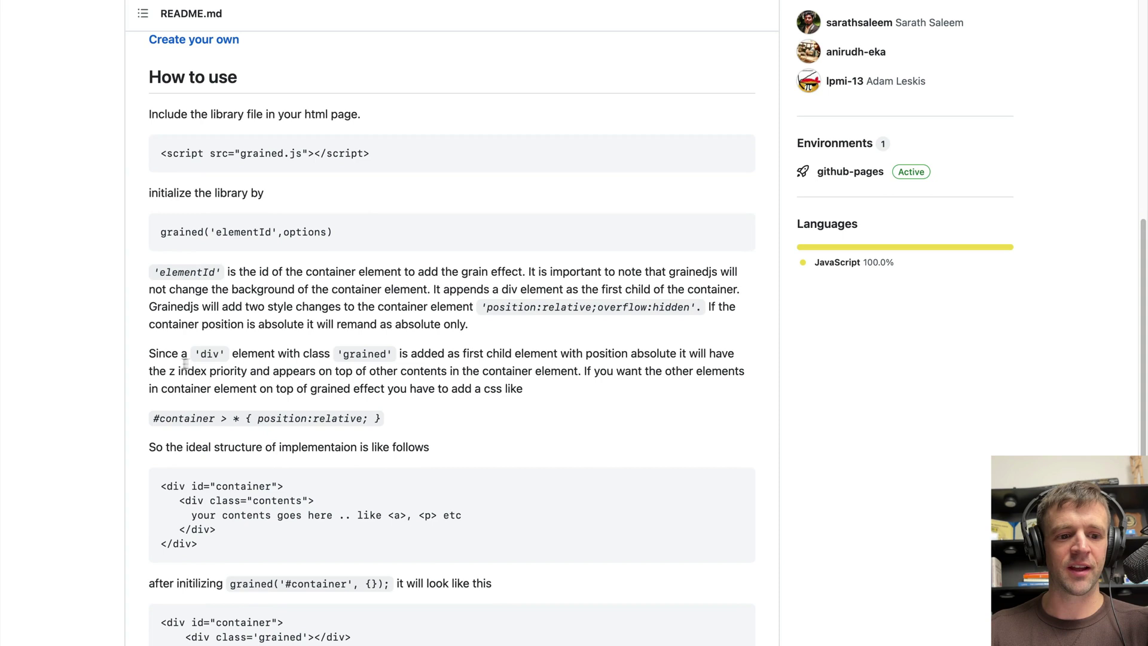
{"action": "left_click_drag", "start_coordinate": [179, 359], "coordinate": [521, 387]}
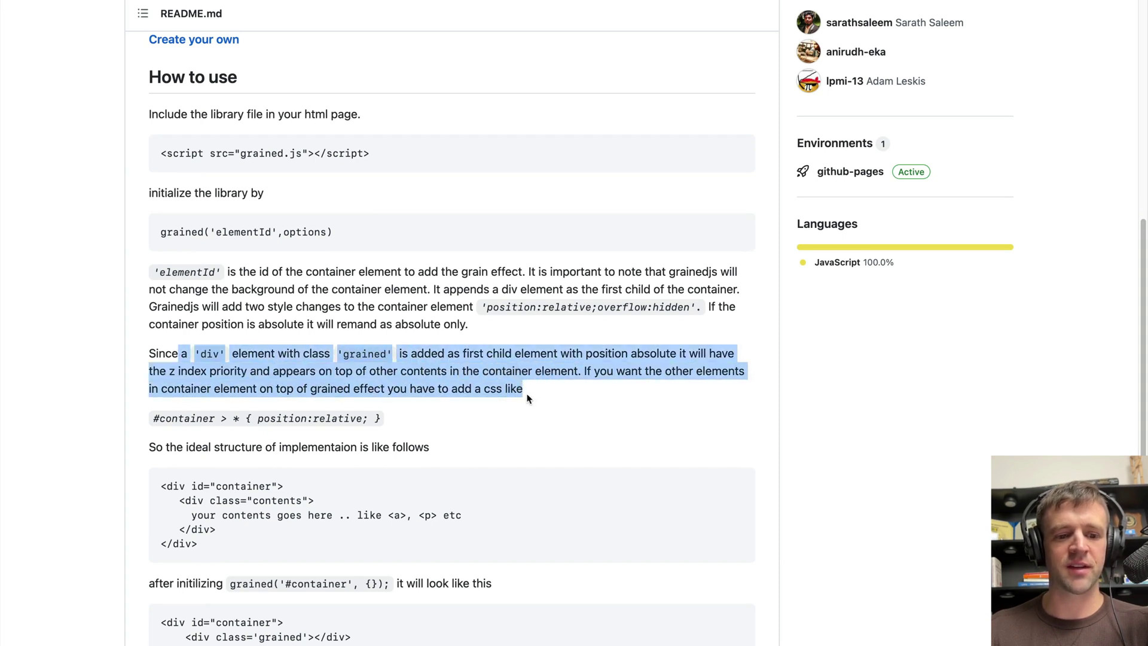
{"action": "left_click", "coordinate": [528, 396]}
{"action": "left_click_drag", "start_coordinate": [305, 354], "coordinate": [459, 372]}
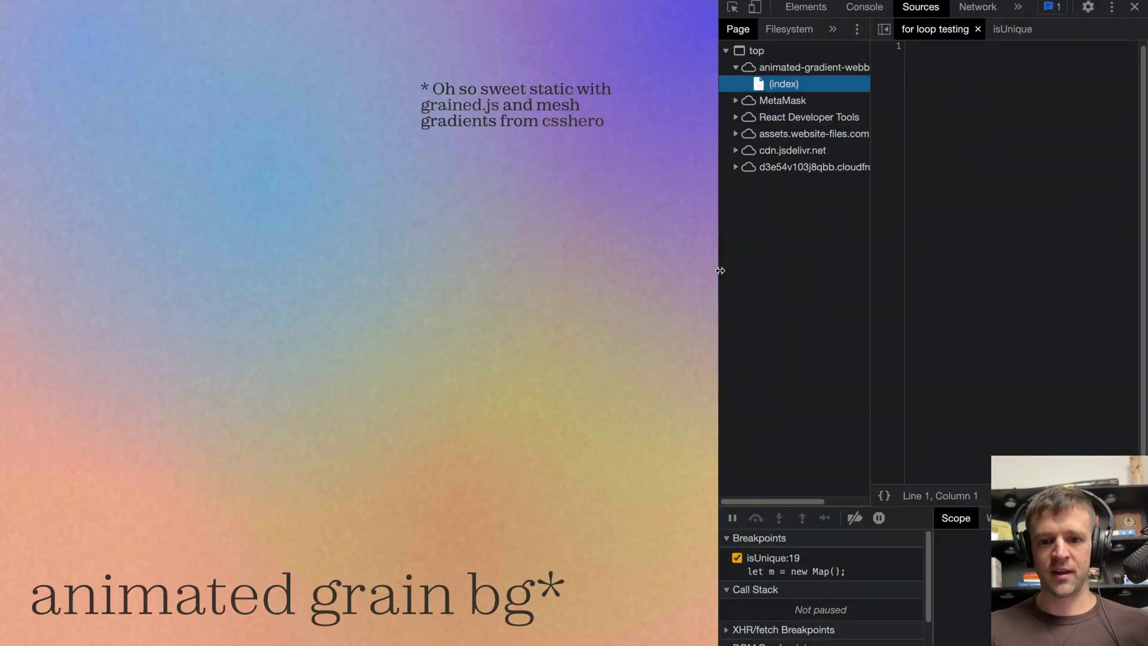
Step: Widen DevTools and select div#grain's ::before layer in the Elements tree
{"action": "left_click_drag", "start_coordinate": [720, 271], "coordinate": [605, 270]}
{"action": "left_click", "coordinate": [618, 7]}
{"action": "left_click", "coordinate": [351, 192]}
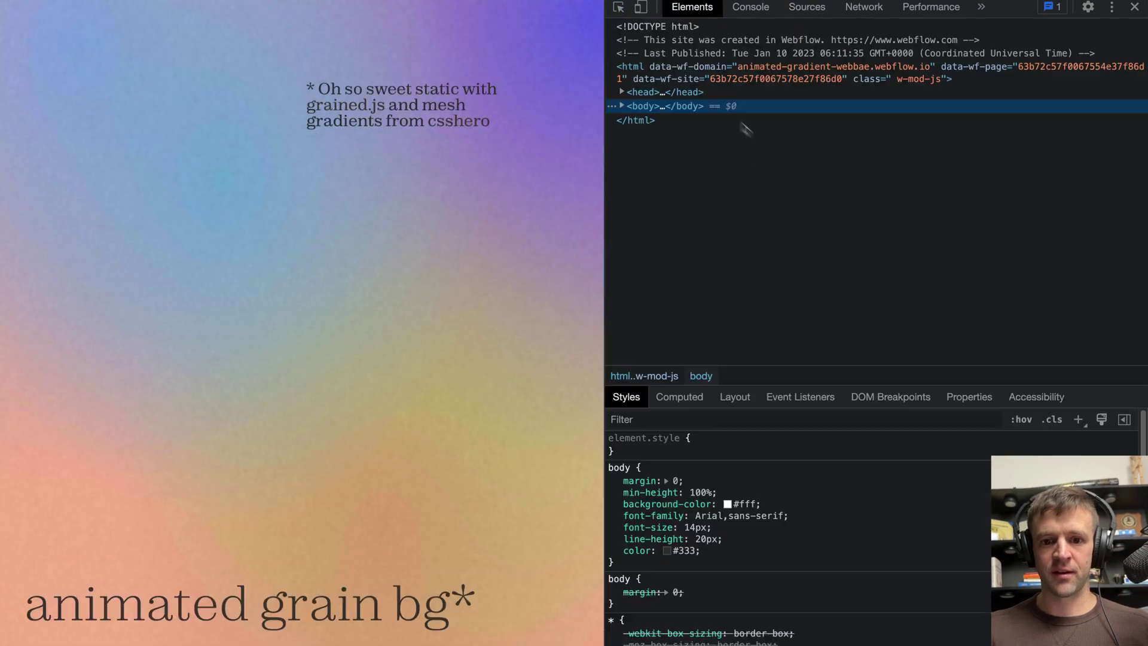
{"action": "left_click", "coordinate": [622, 106]}
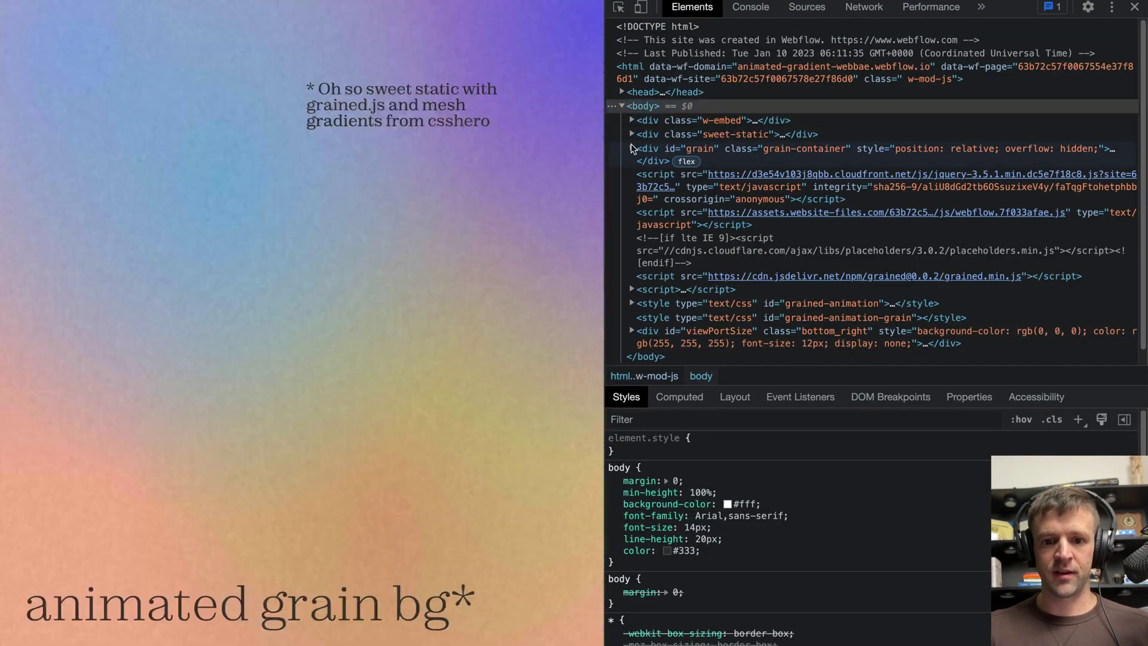
{"action": "left_click", "coordinate": [631, 149]}
{"action": "left_click", "coordinate": [666, 174]}
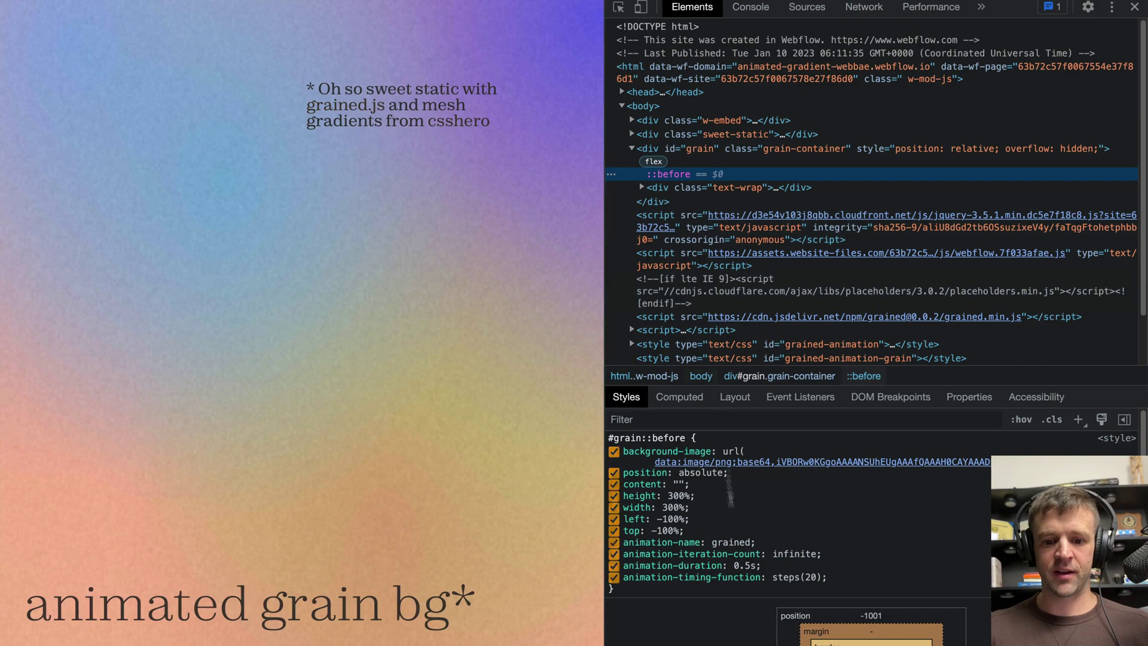
Step: Review the ::before position and 300% width and height rules without changing them
{"action": "mouse_move", "coordinate": [702, 469]}
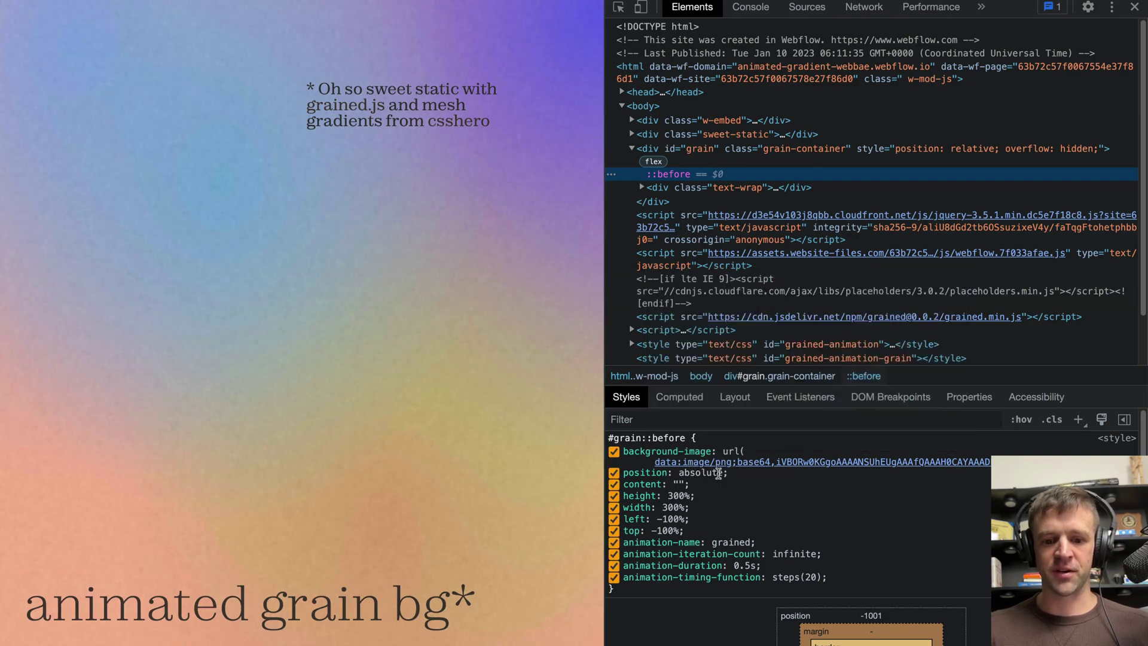
{"action": "left_click", "coordinate": [708, 473]}
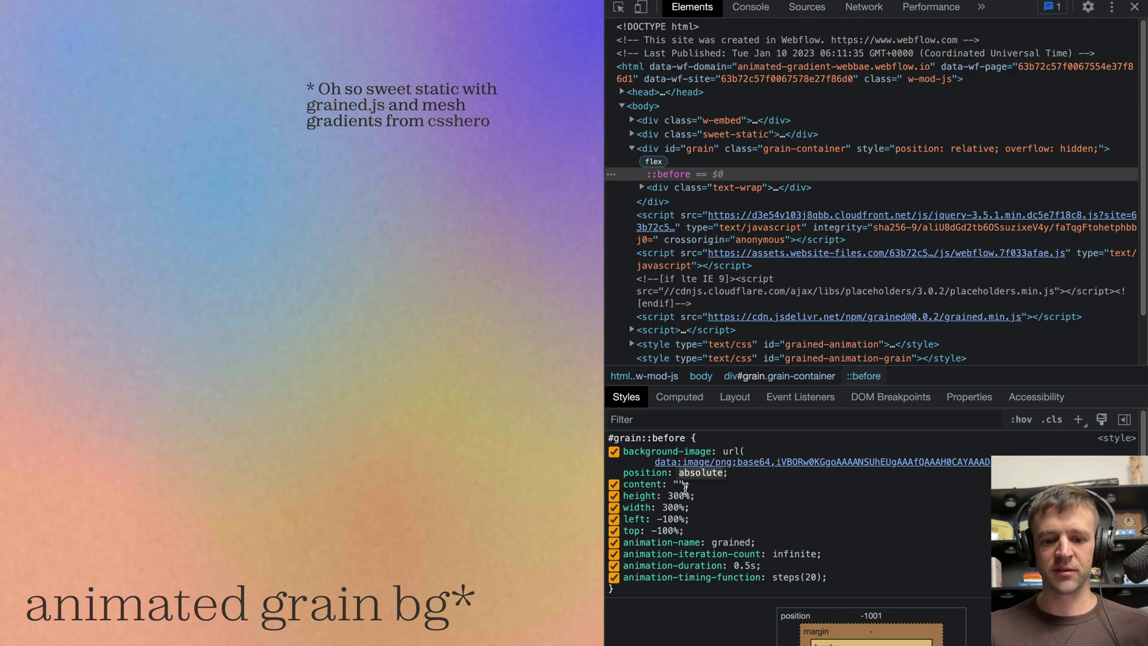
{"action": "key", "text": "Escape"}
{"action": "left_click_drag", "start_coordinate": [668, 495], "coordinate": [695, 515]}
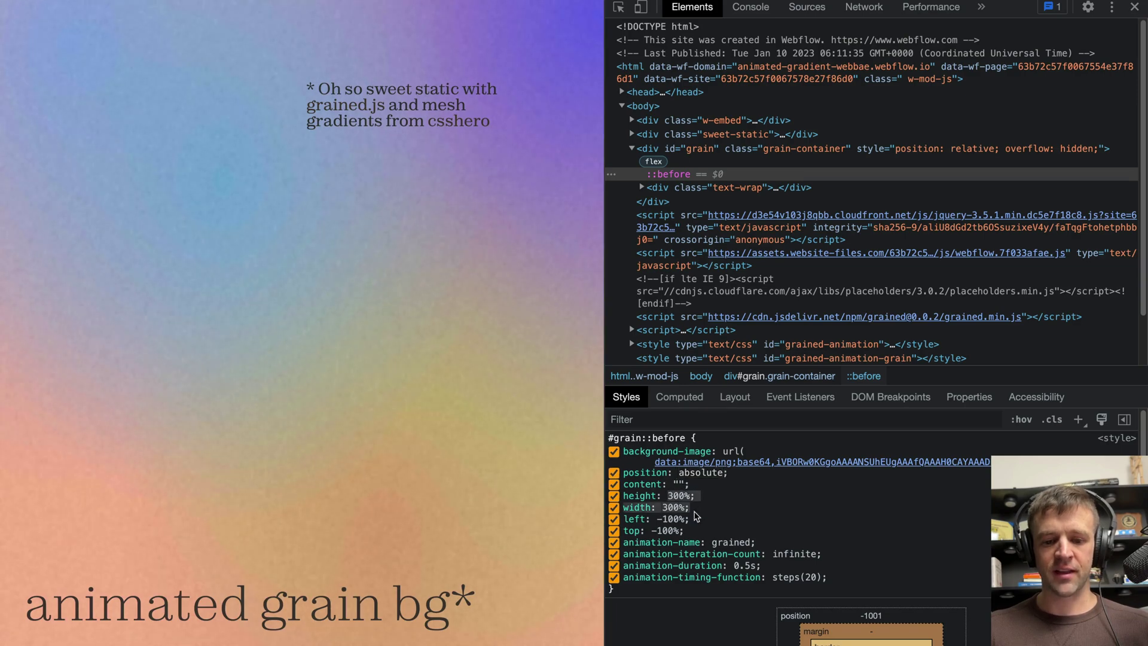
{"action": "left_click", "coordinate": [695, 518]}
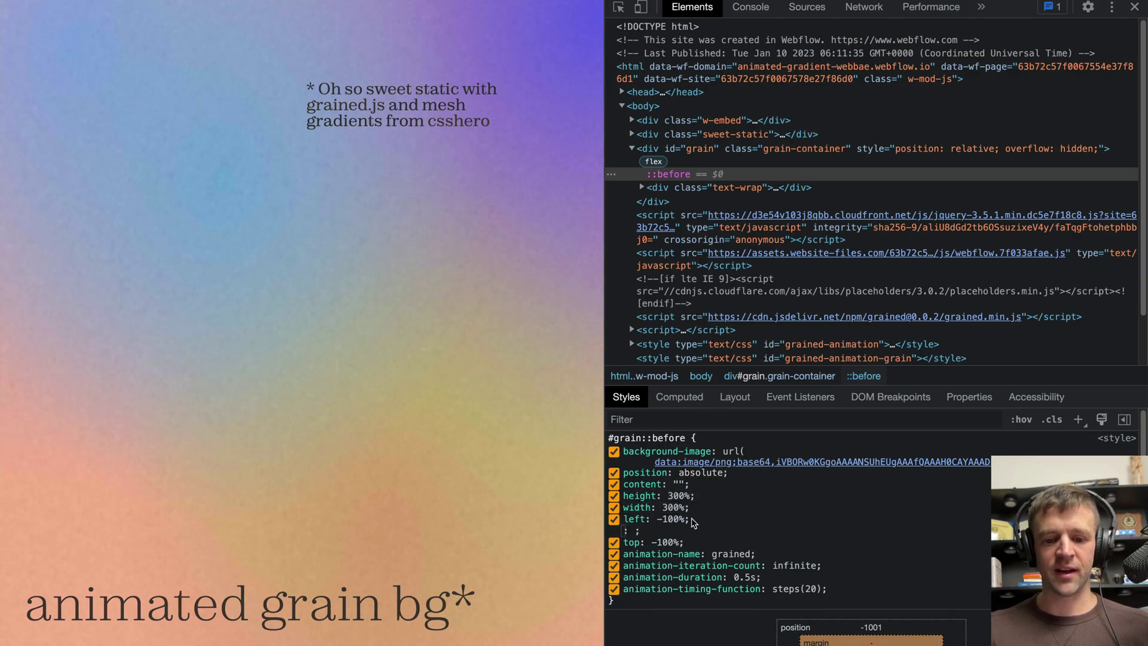
{"action": "key", "text": "Escape"}
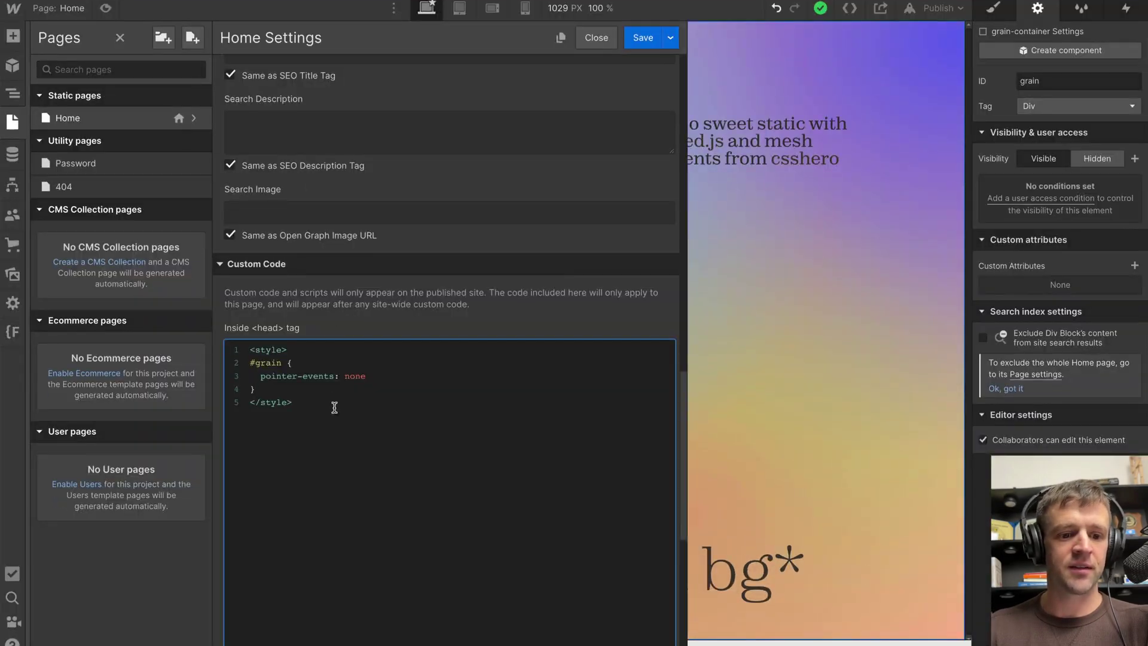
Step: Close Home settings and check the Position style of text-wrap inside grain-container
{"action": "left_click_drag", "start_coordinate": [293, 386], "coordinate": [316, 323]}
{"action": "left_click", "coordinate": [592, 37]}
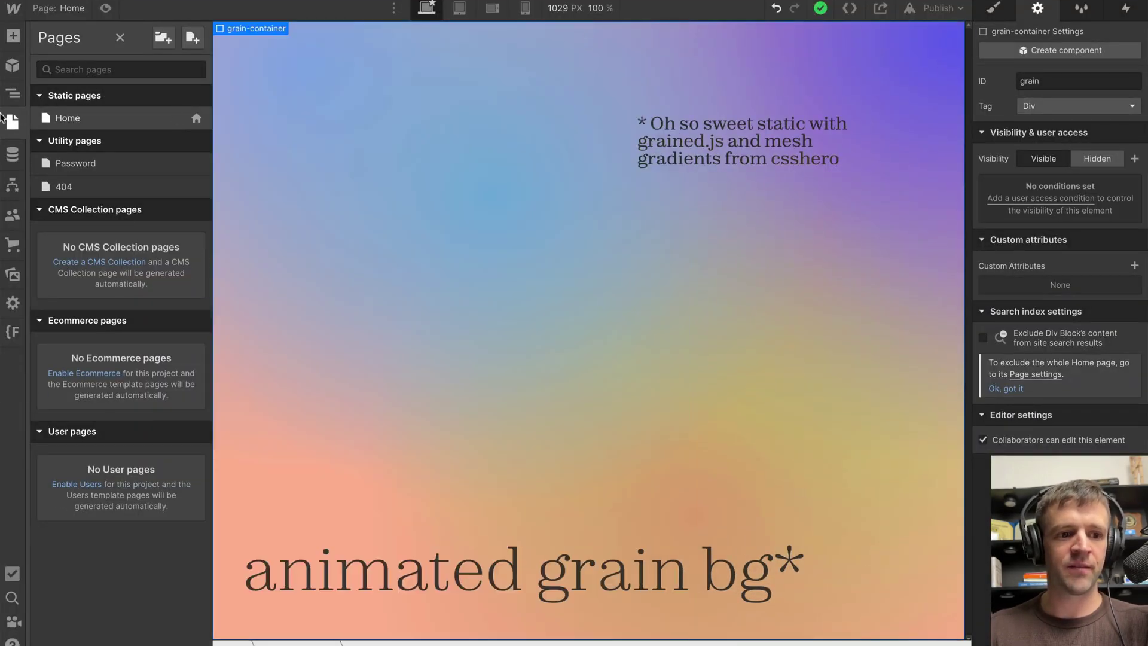
{"action": "left_click", "coordinate": [13, 93]}
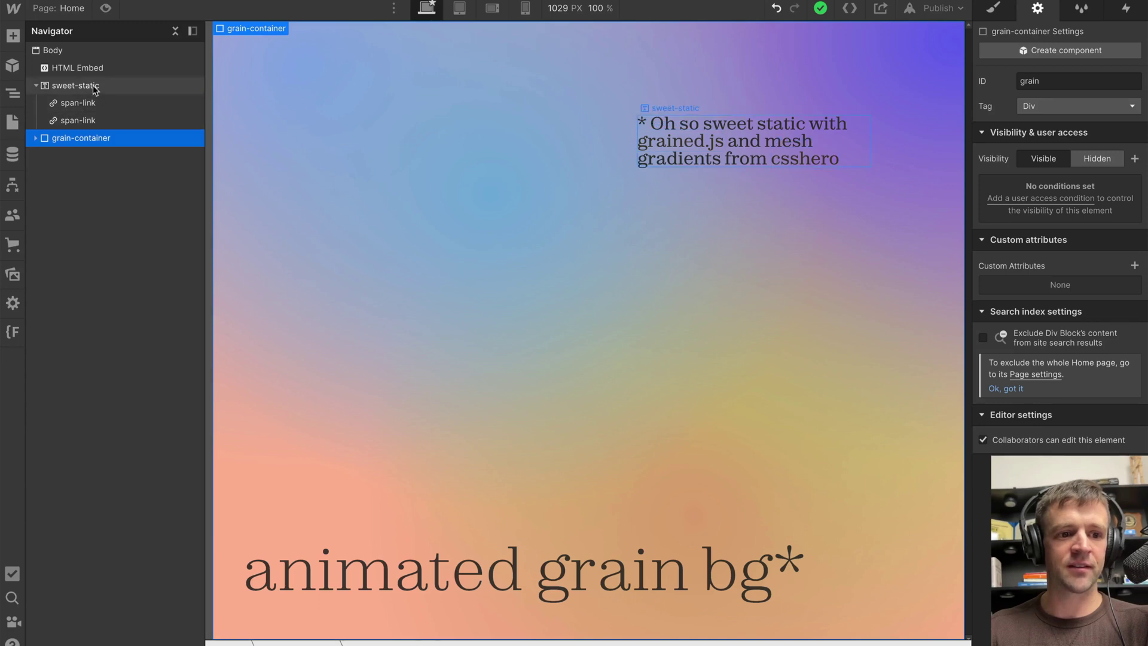
{"action": "left_click", "coordinate": [36, 138]}
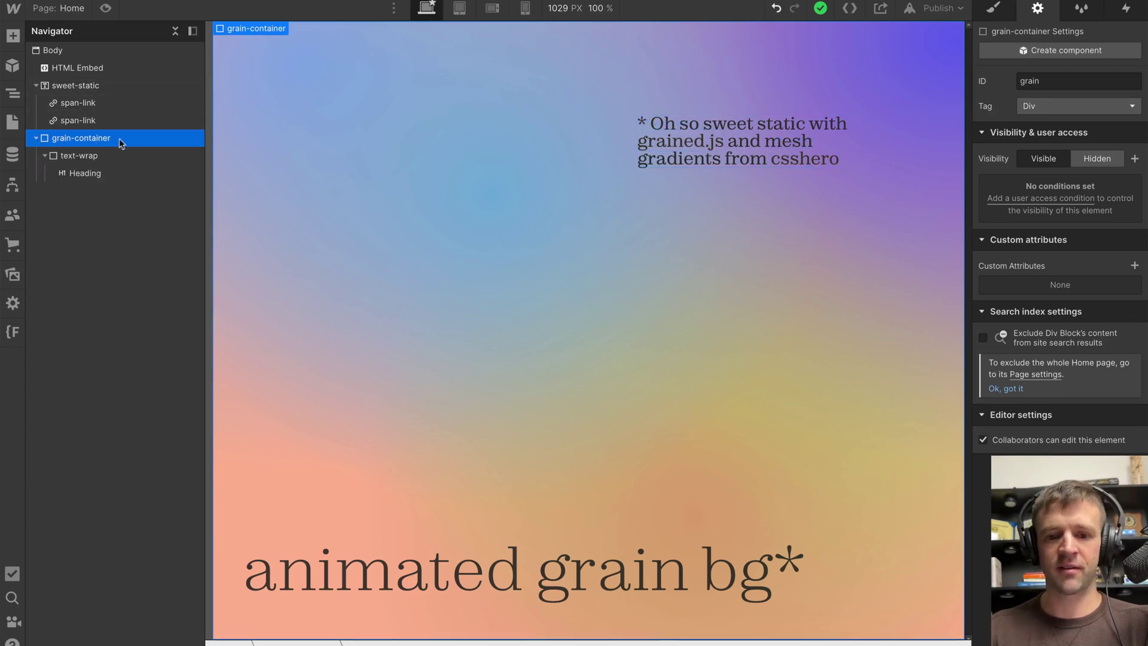
{"action": "left_click", "coordinate": [102, 155]}
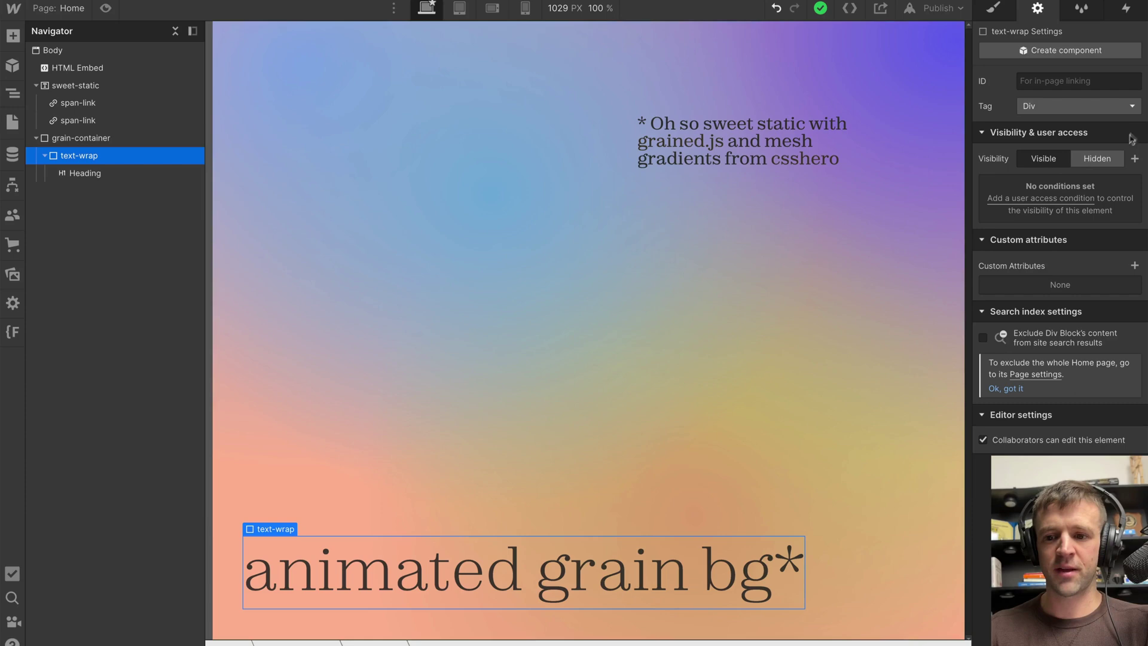
{"action": "left_click", "coordinate": [993, 7]}
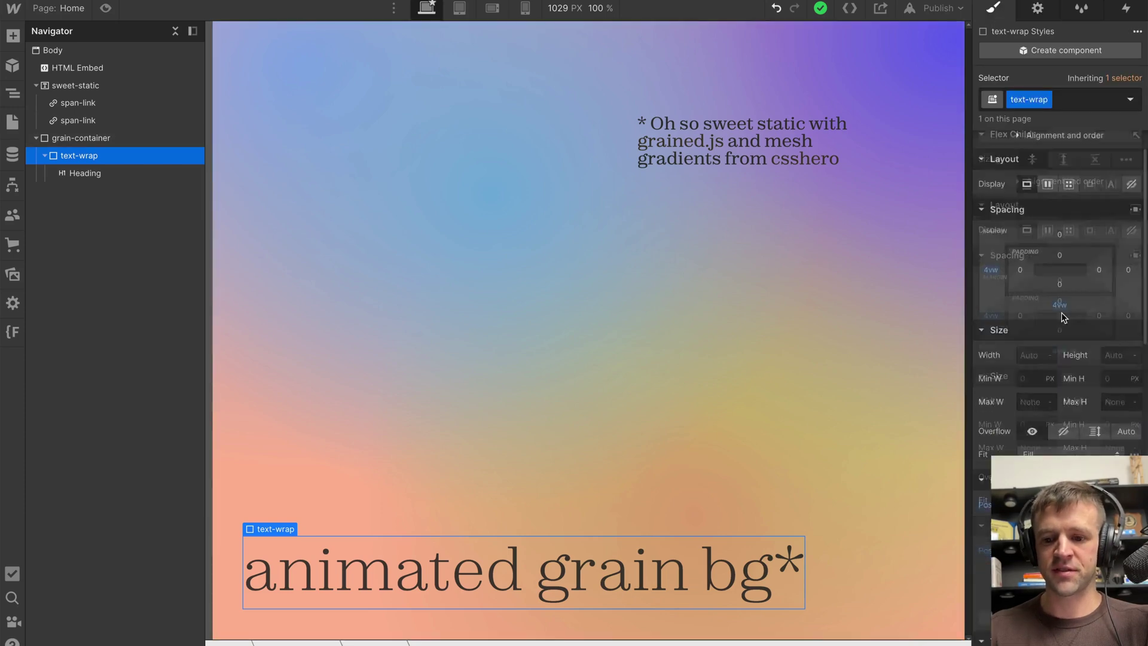
{"action": "scroll", "coordinate": [1064, 317], "scroll_direction": "down", "scroll_amount": 5}
{"action": "scroll", "coordinate": [1049, 250], "scroll_direction": "up", "scroll_amount": 3}
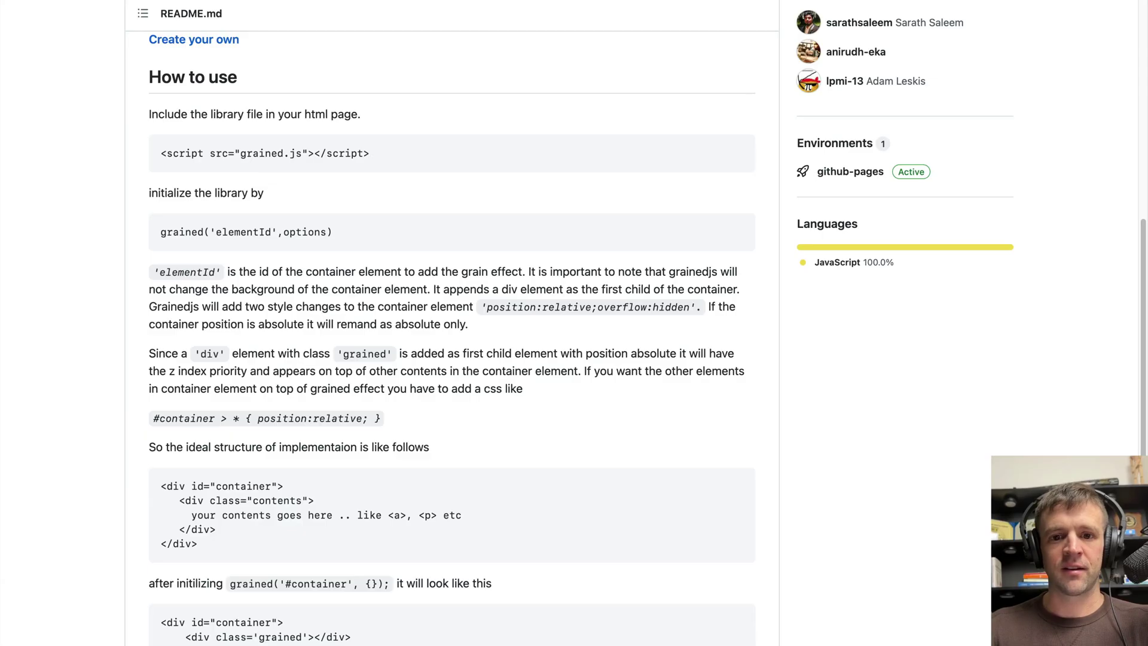
Step: Scroll through the grained.js README's How to use and Options sections
{"action": "scroll", "coordinate": [450, 316], "scroll_direction": "down", "scroll_amount": 4}
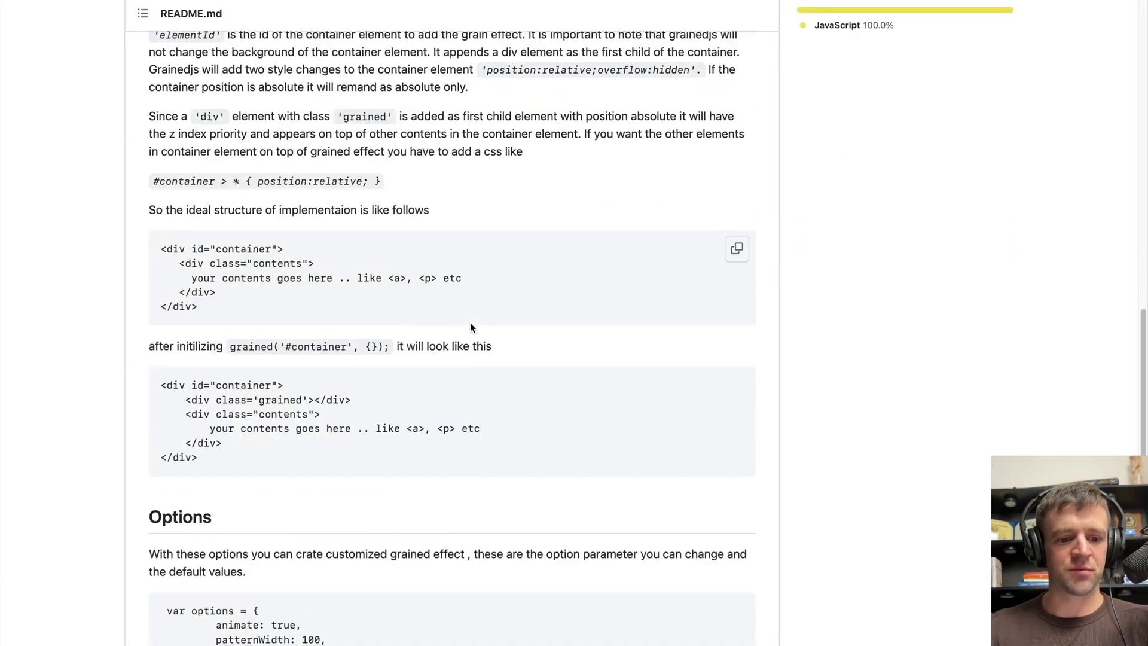
{"action": "scroll", "coordinate": [470, 322], "scroll_direction": "up", "scroll_amount": 10}
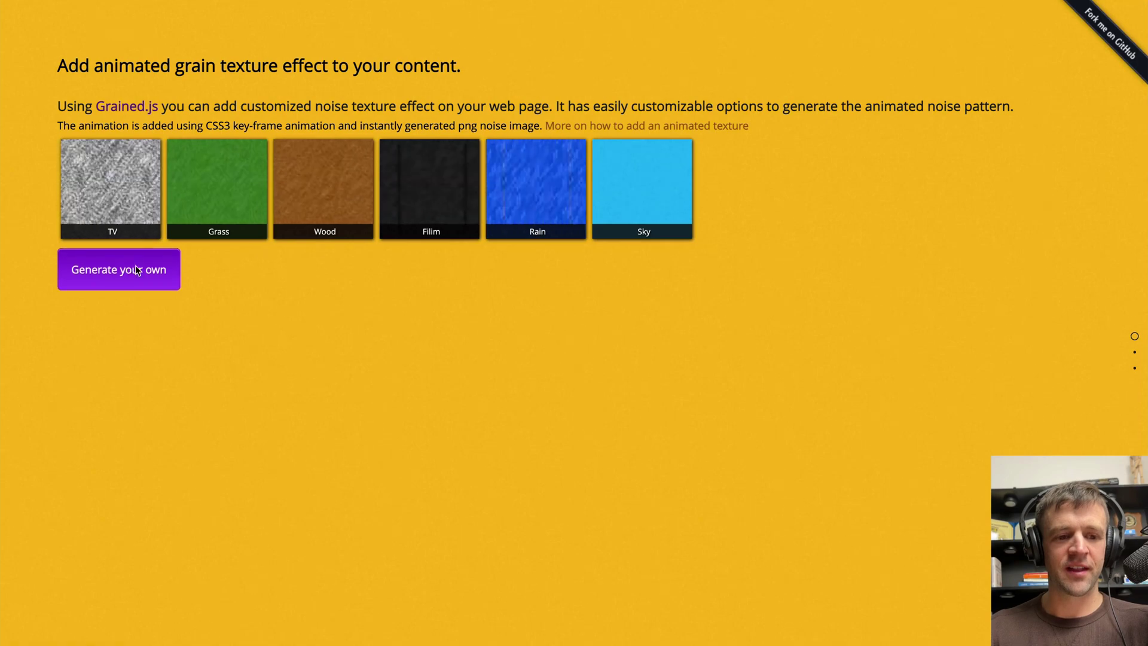
Step: Open Generate your own, then raise grainOpacity, widen patternWidth to about 313, and widen the grains
{"action": "left_click", "coordinate": [170, 276]}
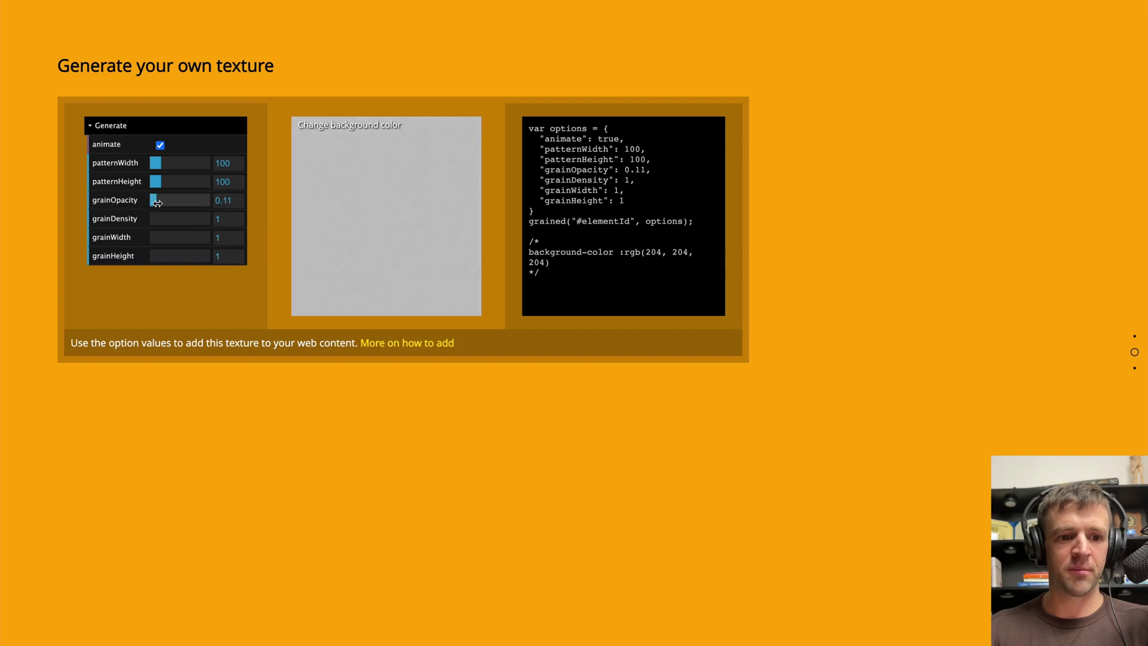
{"action": "left_click_drag", "start_coordinate": [157, 204], "coordinate": [185, 203]}
{"action": "mouse_move", "coordinate": [159, 163]}
{"action": "left_mouse_down"}
{"action": "mouse_move", "coordinate": [186, 162]}
{"action": "mouse_move", "coordinate": [193, 184]}
{"action": "mouse_move", "coordinate": [159, 183]}
{"action": "left_mouse_up"}
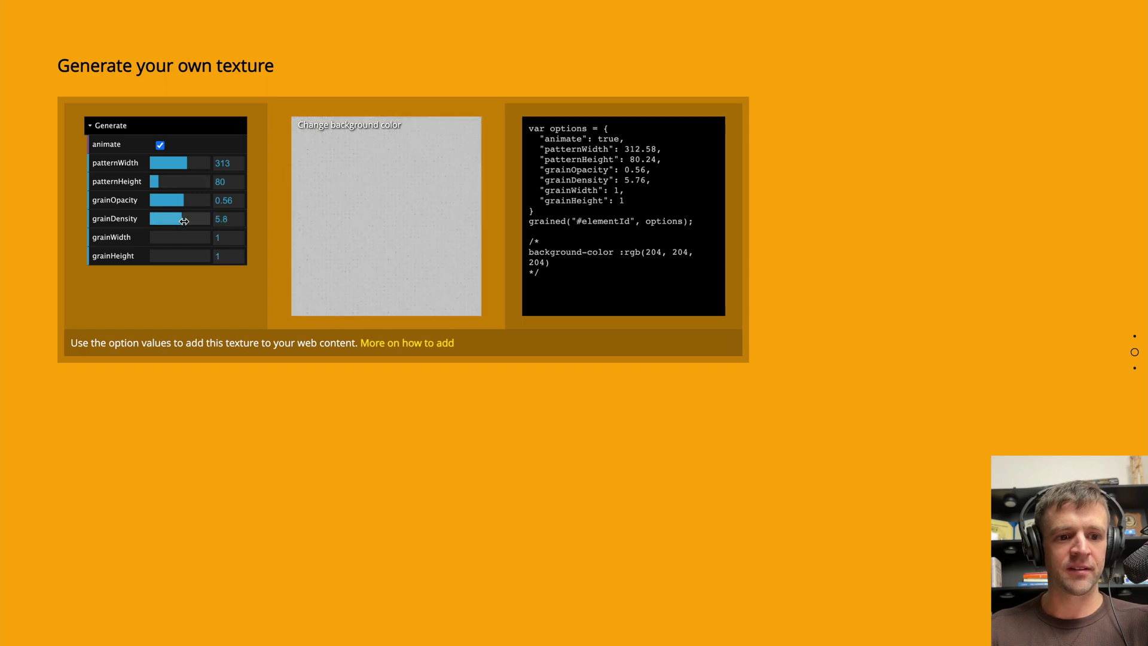
{"action": "left_click_drag", "start_coordinate": [156, 238], "coordinate": [169, 240]}
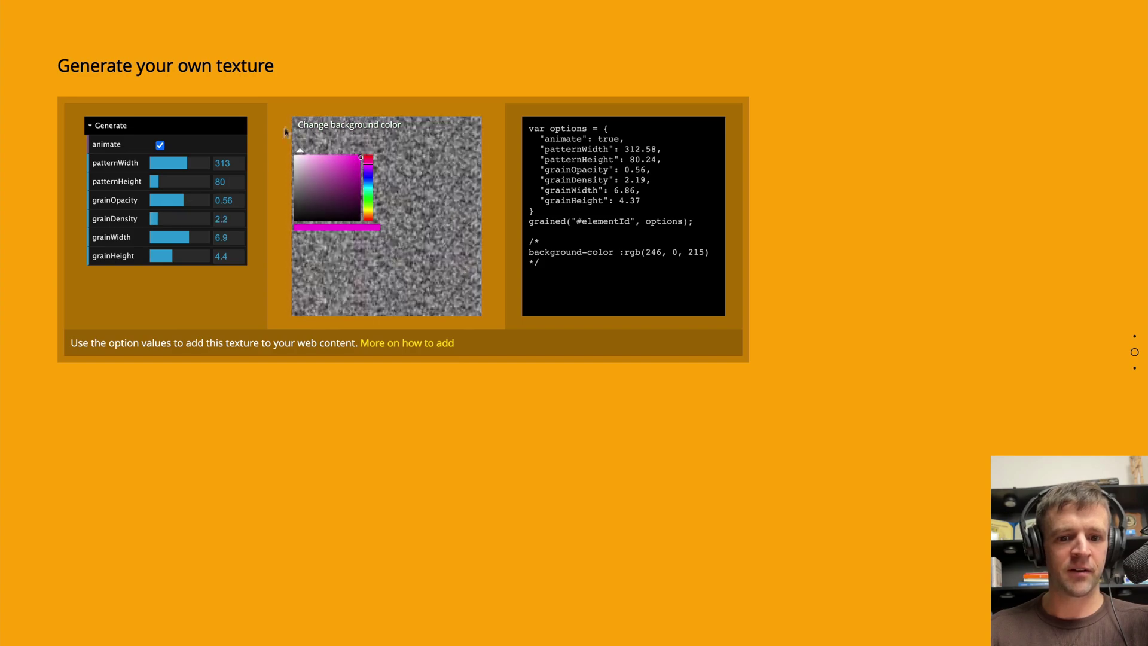
Step: Lower grainWidth and grainHeight to 2.49, then select the generated var options code
{"action": "left_click", "coordinate": [159, 237]}
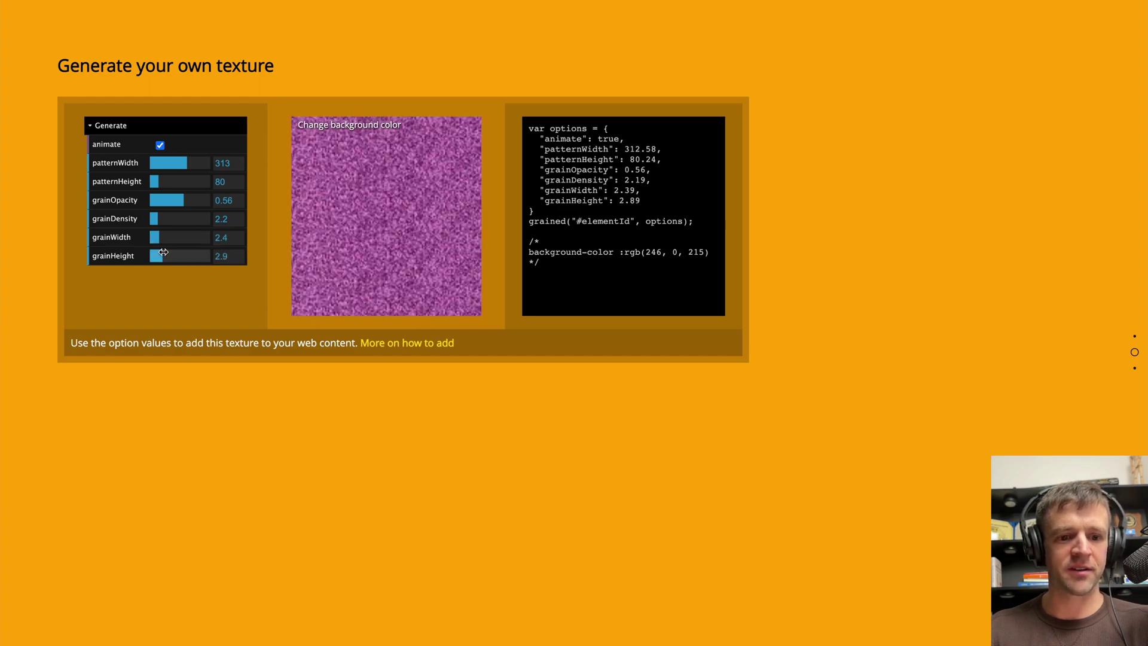
{"action": "left_click", "coordinate": [162, 252]}
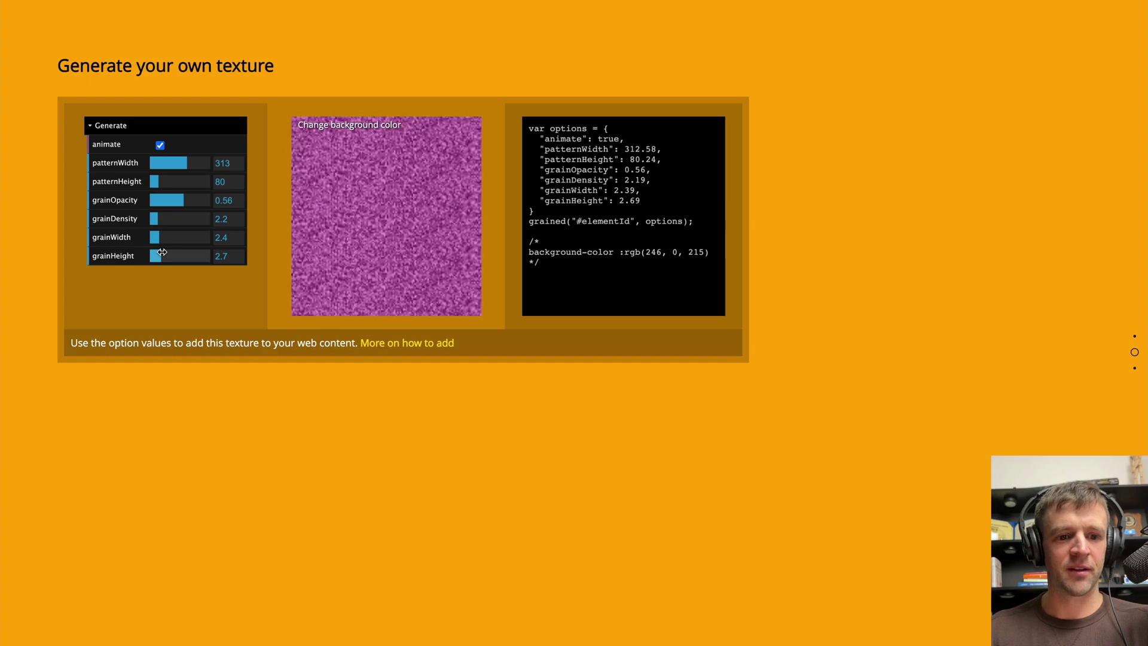
{"action": "left_click", "coordinate": [160, 254]}
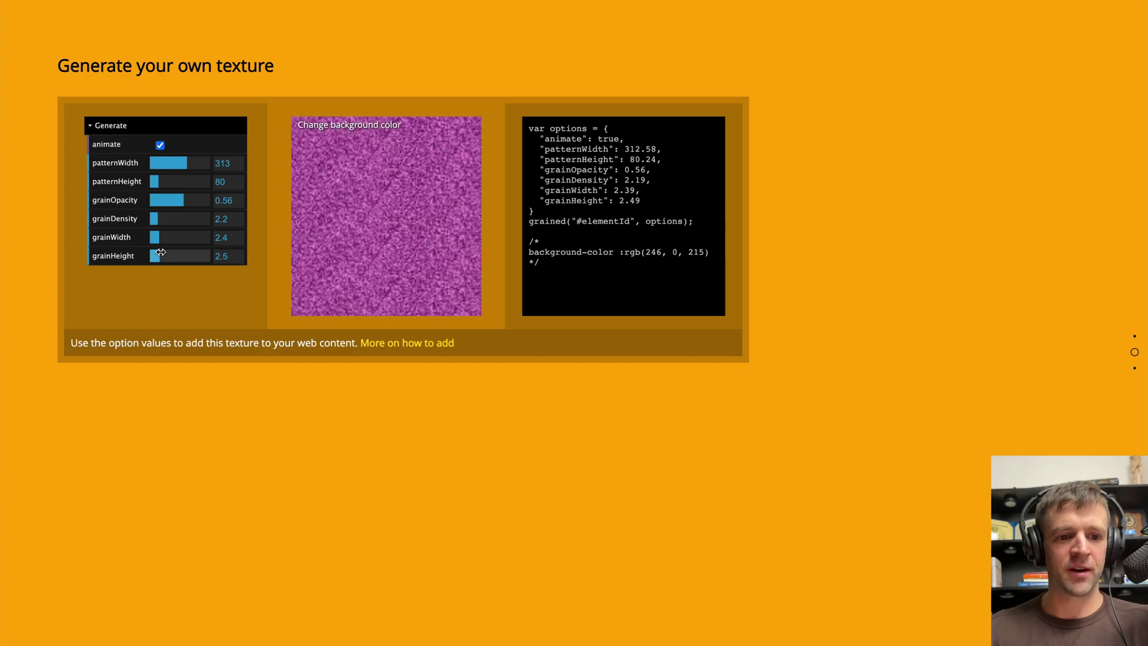
{"action": "left_click", "coordinate": [568, 269]}
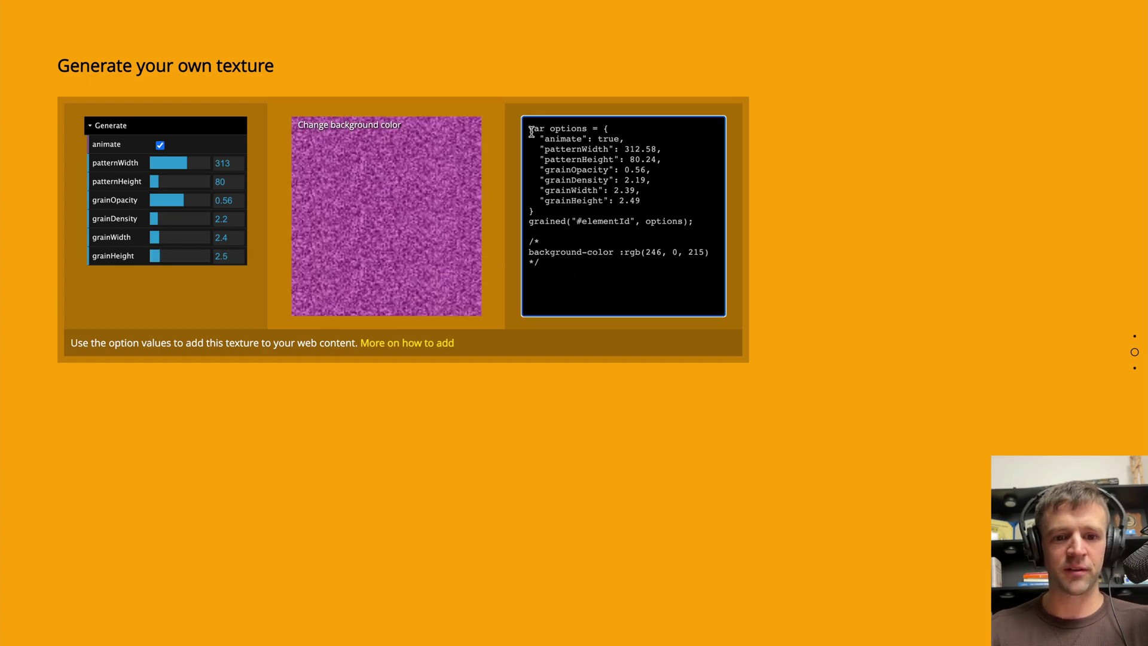
{"action": "left_click_drag", "start_coordinate": [531, 131], "coordinate": [694, 224]}
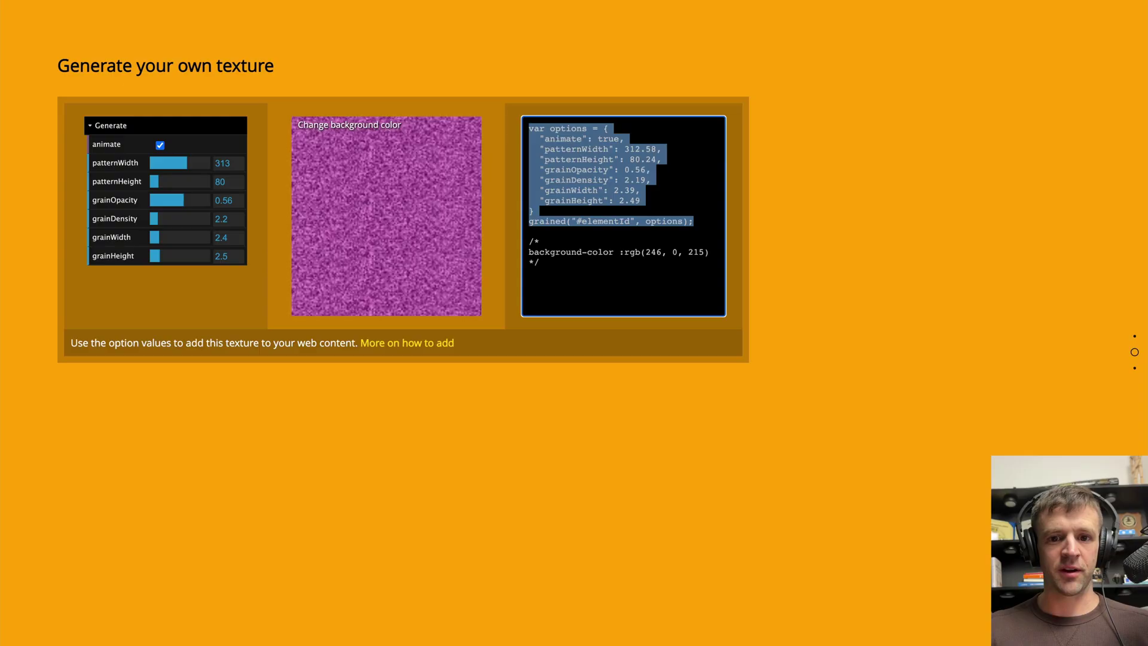
Step: Select the generator's options object and open the Webflow Home page settings' custom code
{"action": "left_click", "coordinate": [549, 215]}
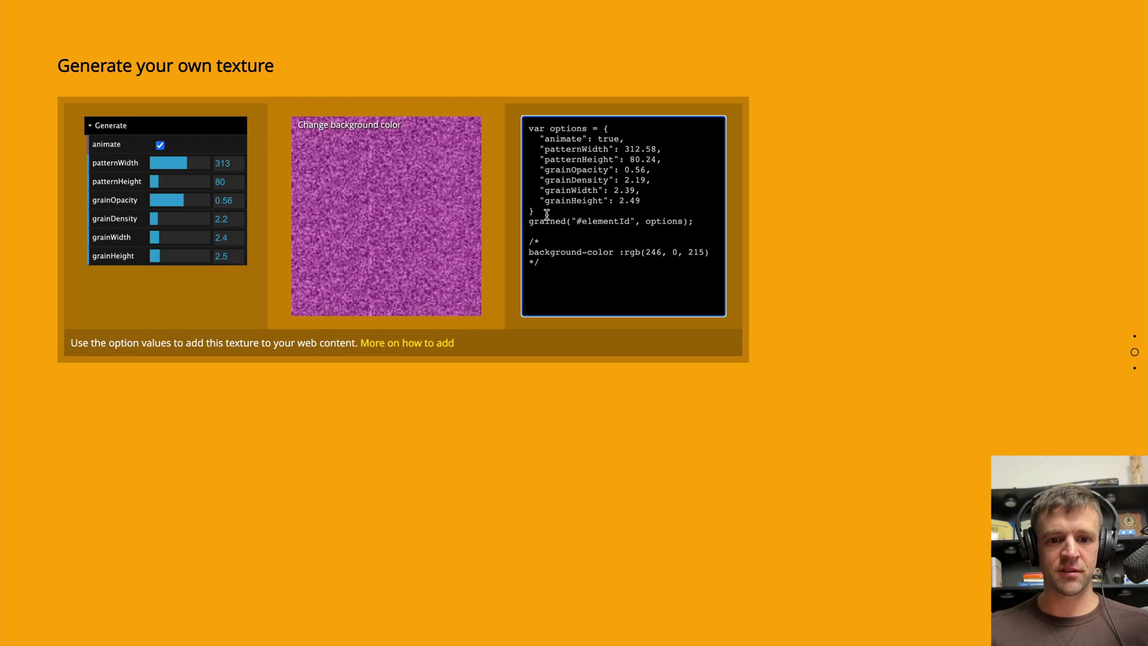
{"action": "left_click_drag", "start_coordinate": [547, 214], "coordinate": [521, 132]}
{"action": "key", "text": "ctrl+c"}
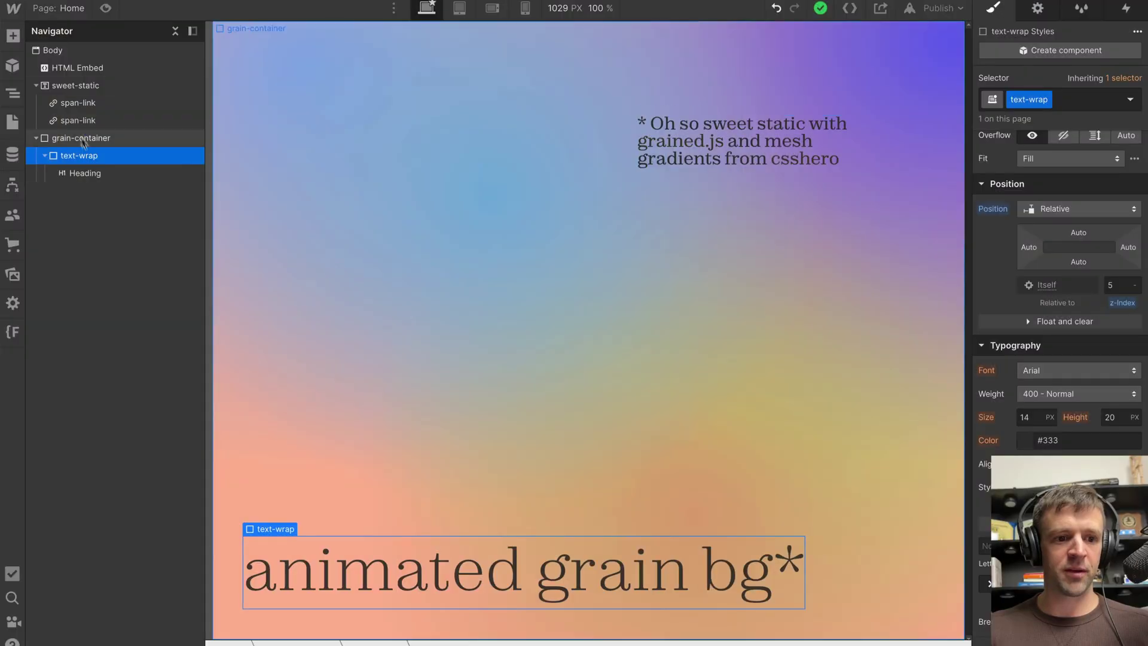
{"action": "left_click", "coordinate": [12, 122]}
{"action": "left_click", "coordinate": [197, 122]}
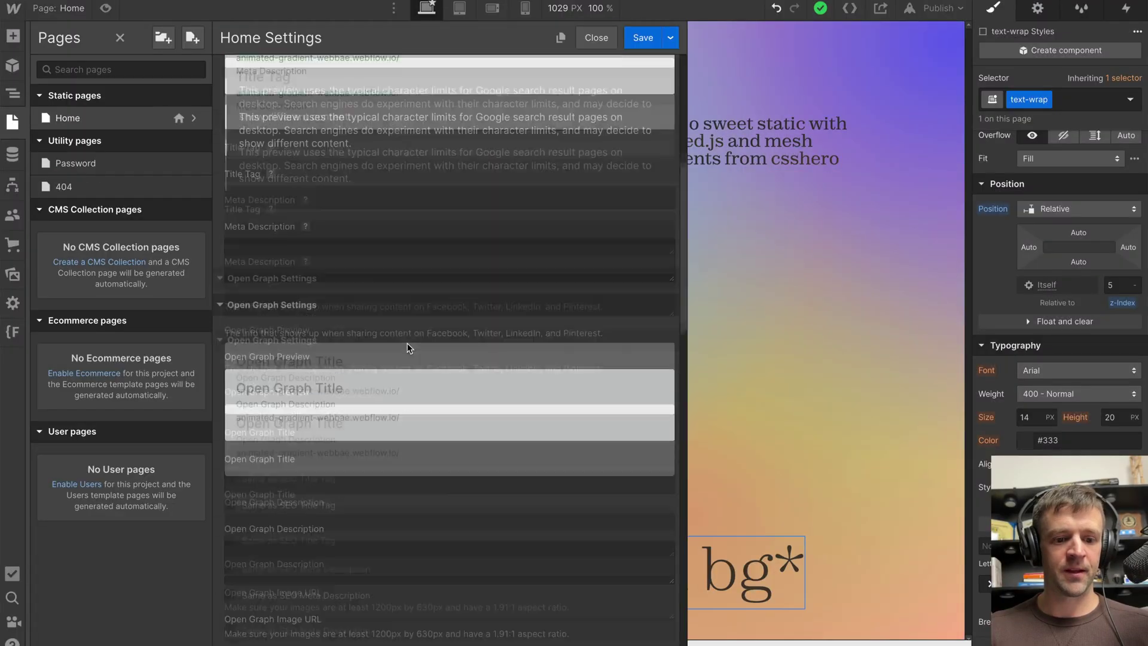
{"action": "scroll", "coordinate": [405, 335], "scroll_direction": "down", "scroll_amount": 15}
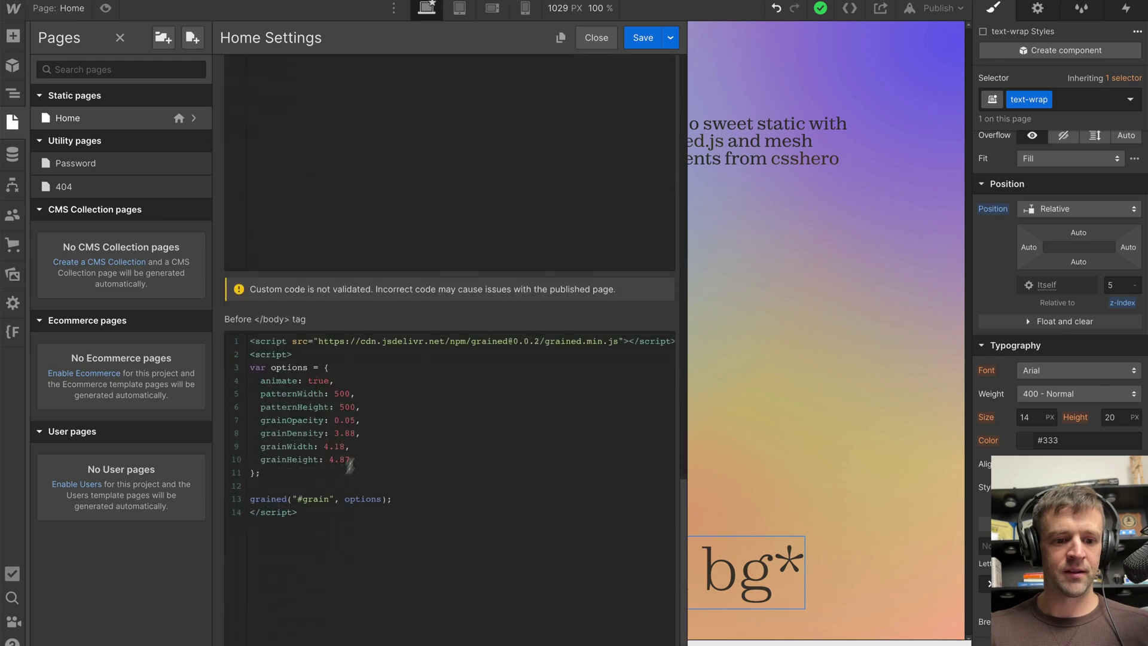
Step: Paste the generated options over the old Before </body> block, save, and show publish destinations
{"action": "left_click_drag", "start_coordinate": [258, 472], "coordinate": [250, 367]}
{"action": "key", "text": "ctrl+v"}
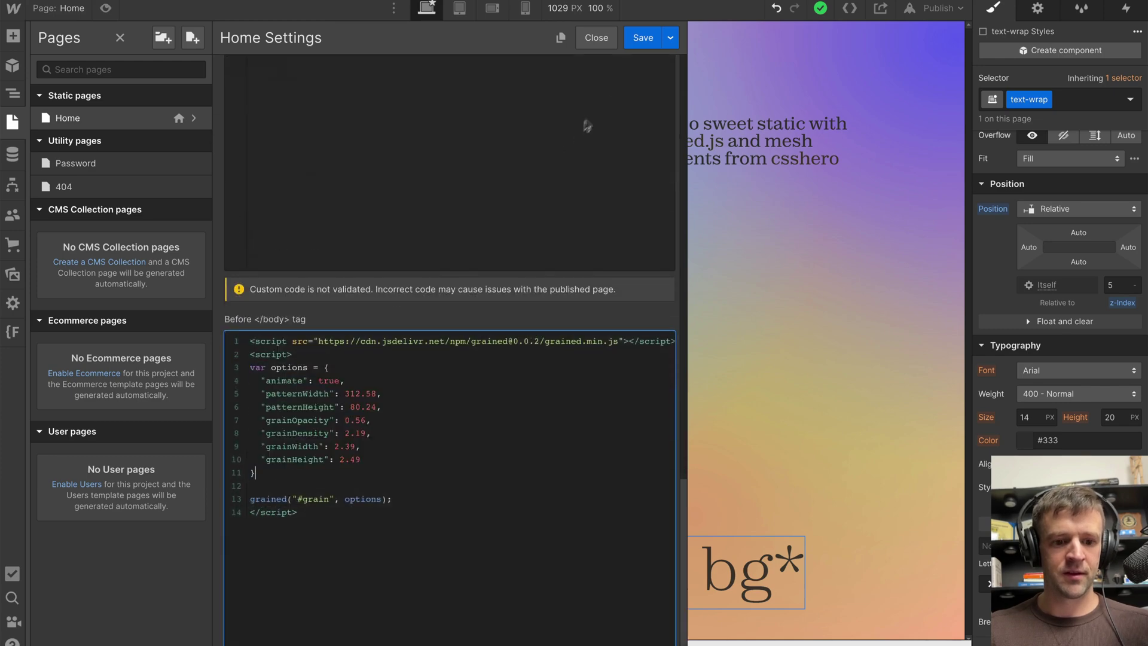
{"action": "left_click", "coordinate": [643, 39]}
{"action": "left_click", "coordinate": [933, 9]}
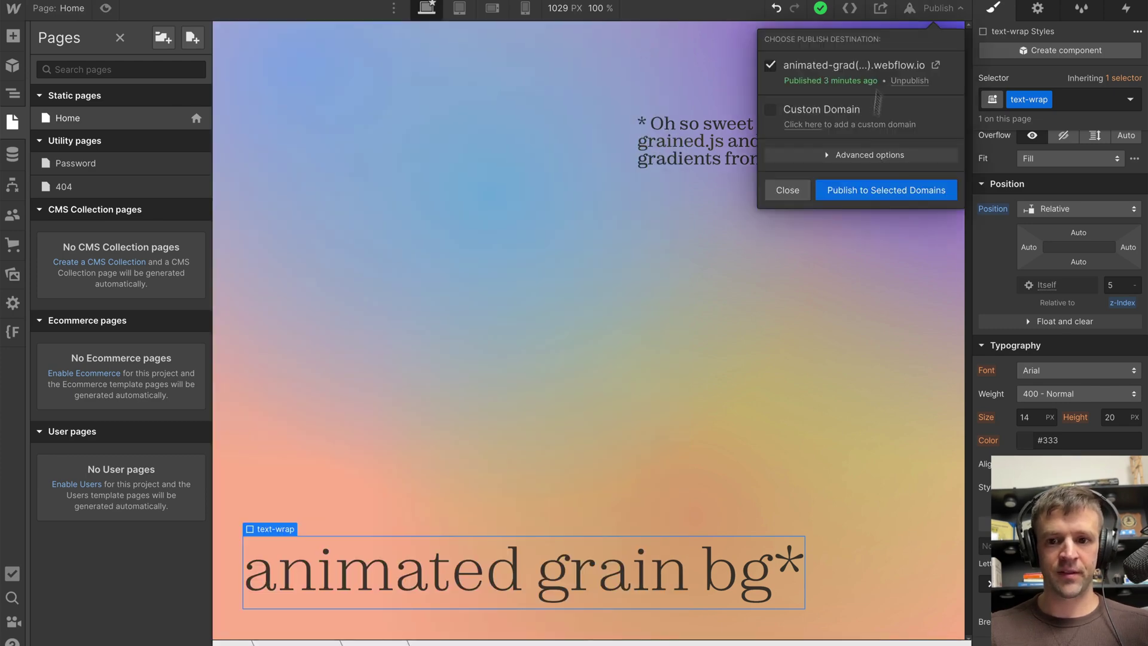